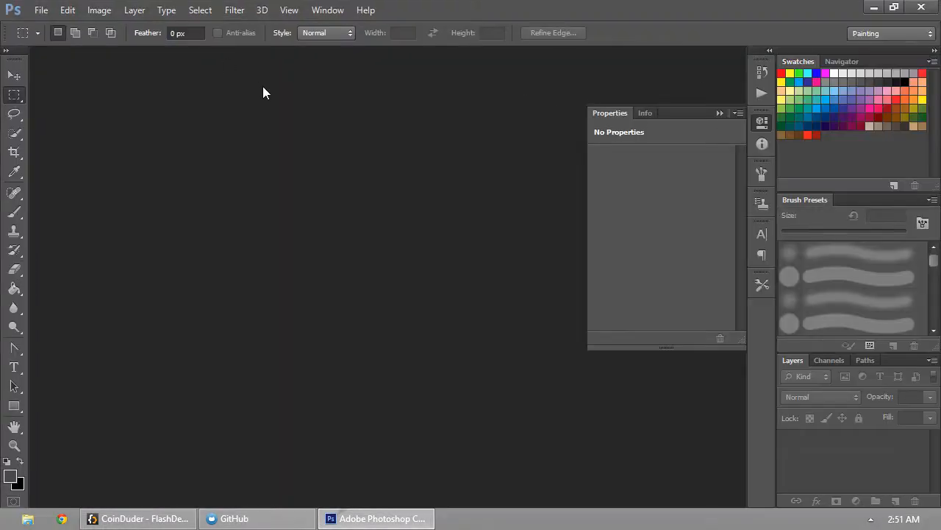
# - Create a new document 280 pixels wide and 70 pixels high
pyautogui.click(41, 9)
pyautogui.click(45, 21)
pyautogui.press('Tab')
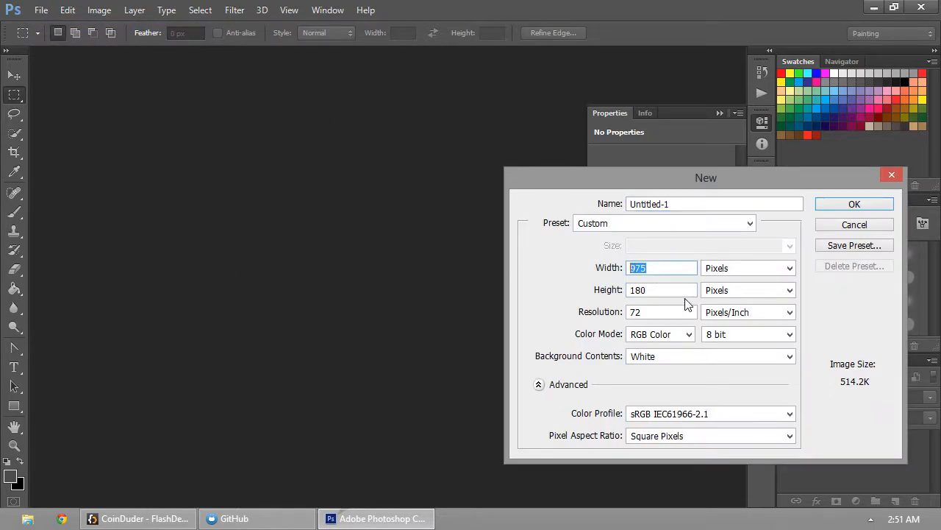
pyautogui.press('Tab')
pyautogui.press('Tab')
pyautogui.write('70')
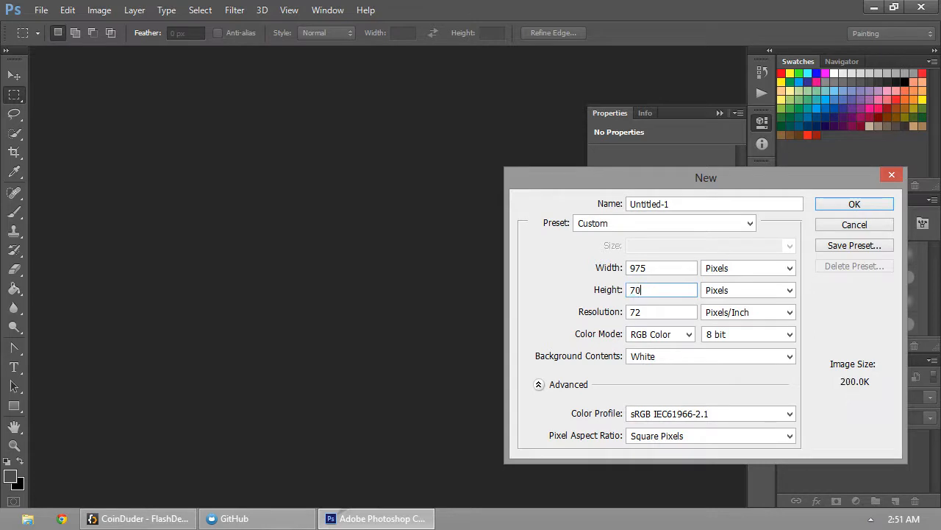
pyautogui.hotkey('shift', 'Tab')
pyautogui.hotkey('shift', 'Tab')
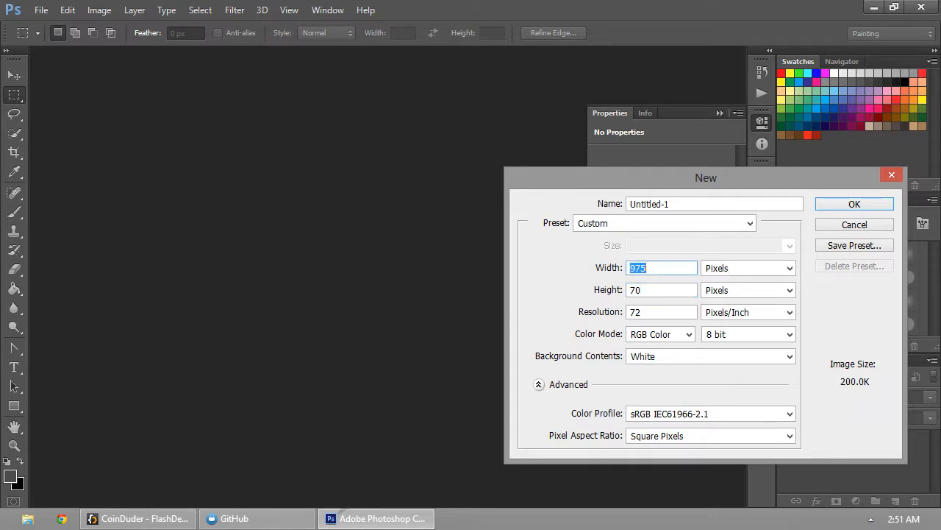
pyautogui.write('280')
pyautogui.click(854, 206)
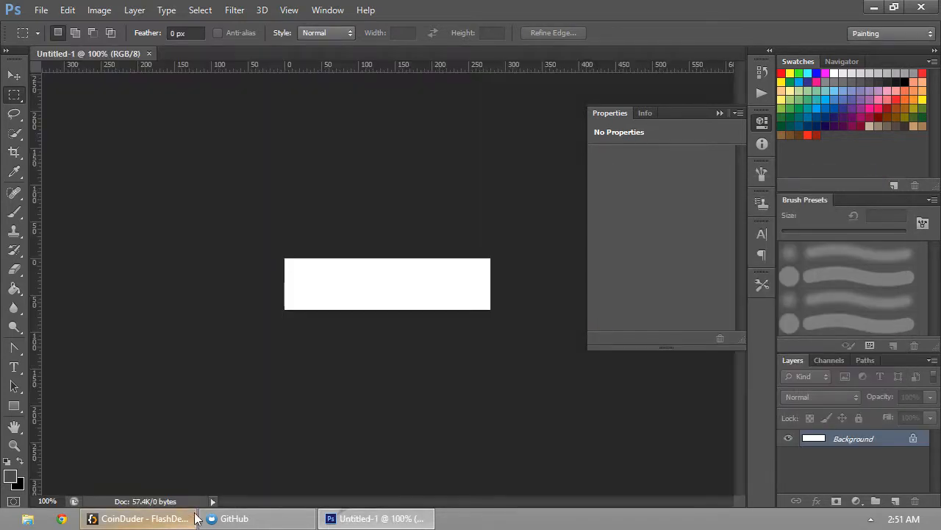
# - Copy fireball.png from the CoinDuder project's images folder in FlashDevelop and try to paste it into the blank Photoshop document
pyautogui.click(136, 519)
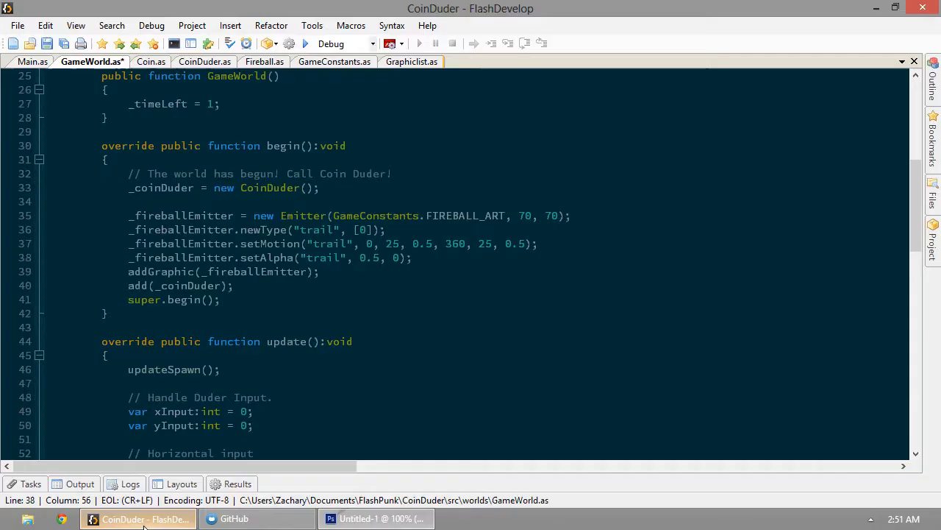
pyautogui.moveTo(937, 252)
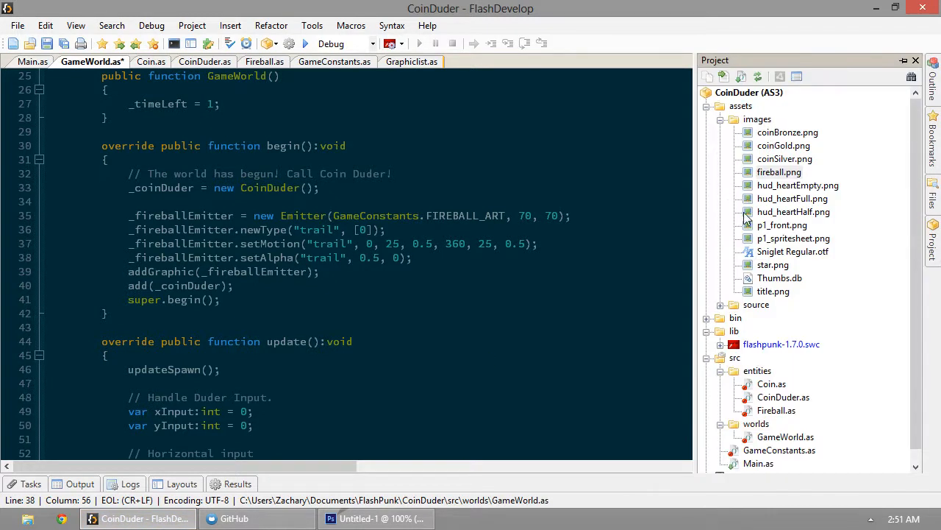
pyautogui.rightClick(757, 175)
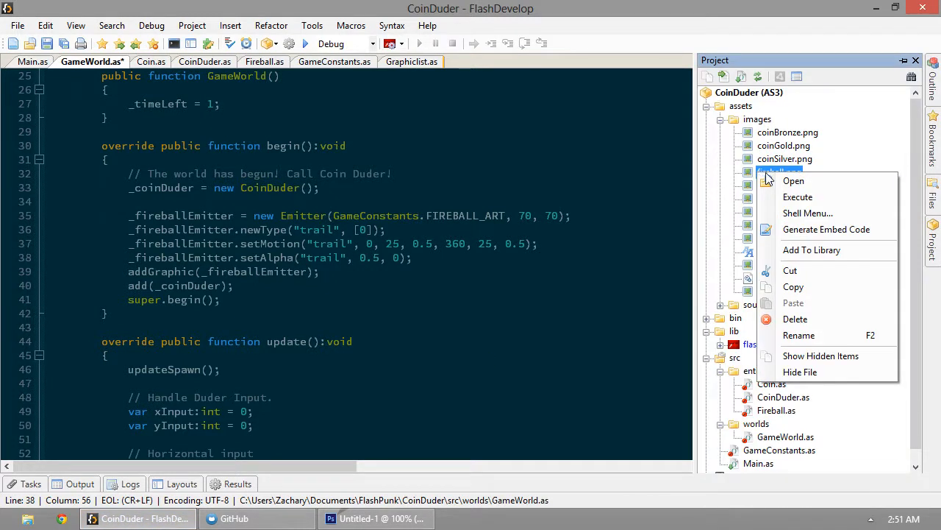
pyautogui.click(818, 286)
pyautogui.click(371, 519)
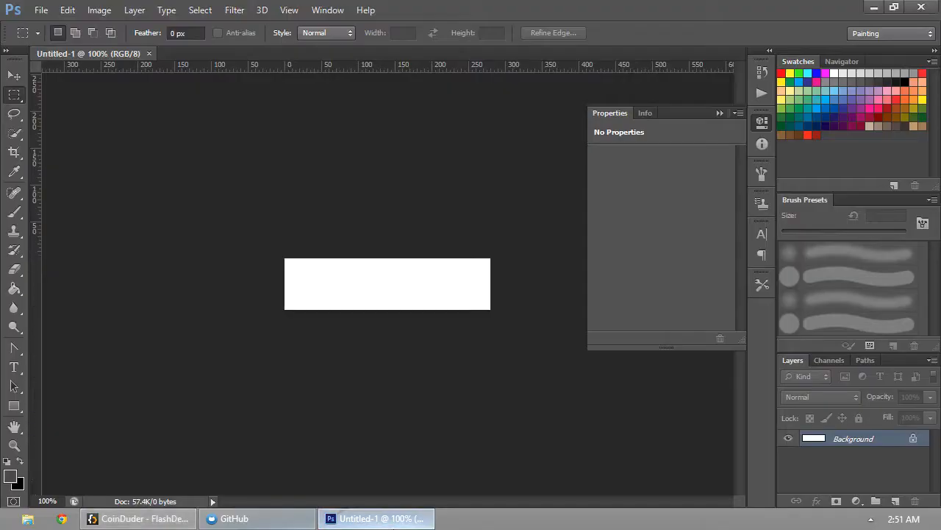
pyautogui.rightClick(375, 280)
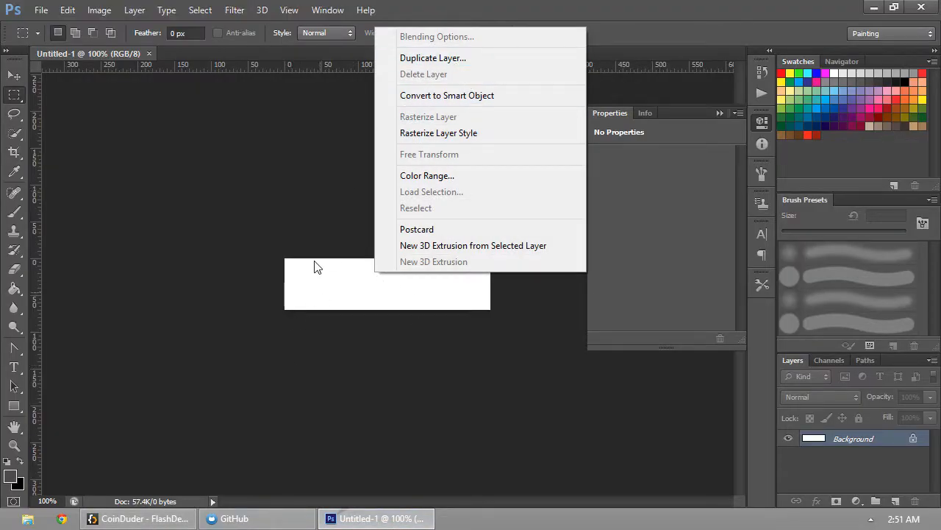
pyautogui.click(39, 12)
pyautogui.click(68, 11)
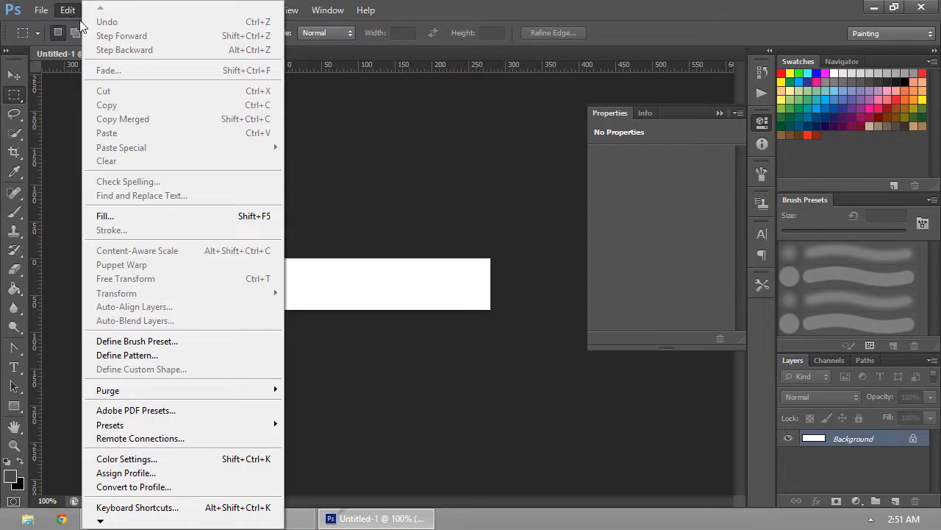
pyautogui.click(39, 10)
# - Open fireball.png from the FlashPunk CoinDuder project's assets/images folder in Documents
pyautogui.click(41, 10)
pyautogui.click(53, 39)
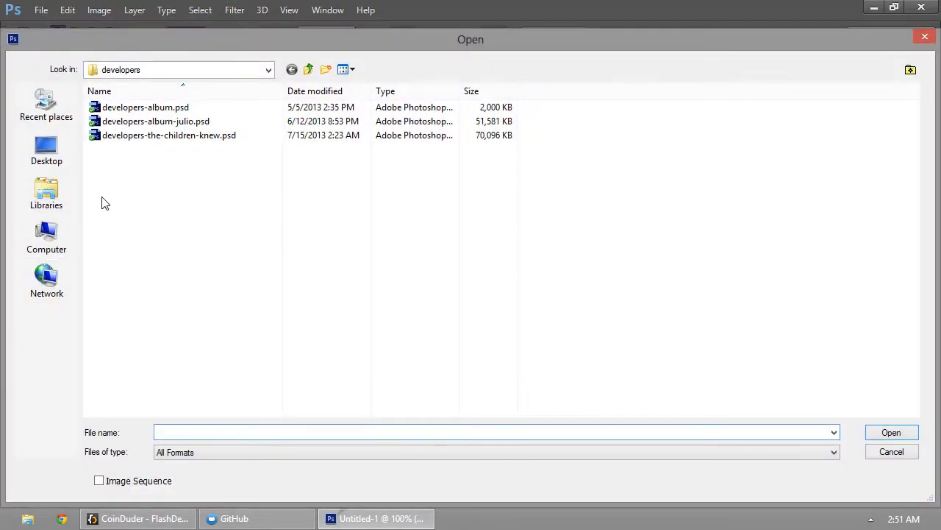
pyautogui.click(268, 70)
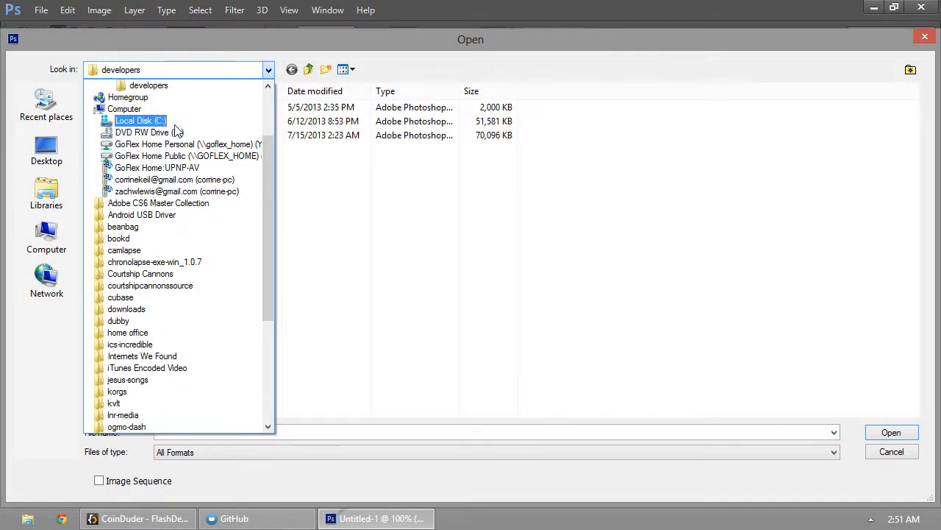
pyautogui.click(57, 185)
pyautogui.click(29, 195)
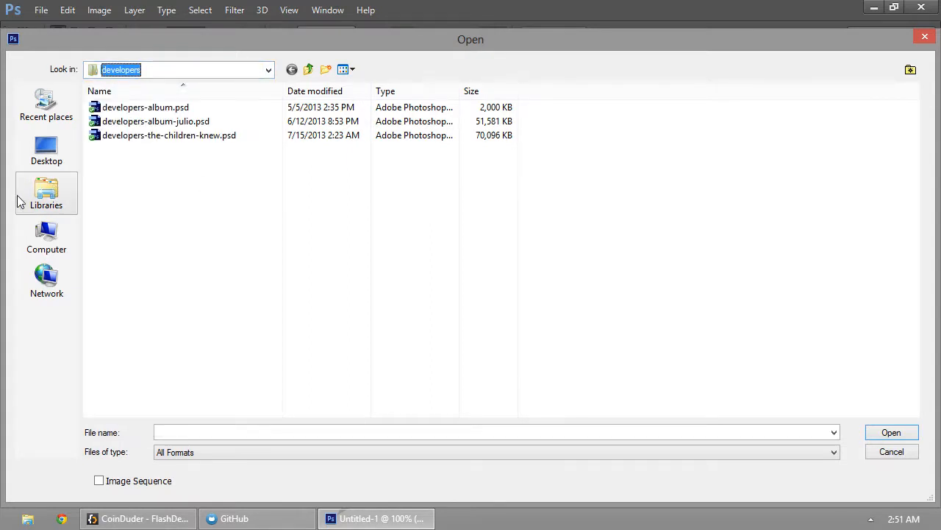
pyautogui.doubleClick(119, 110)
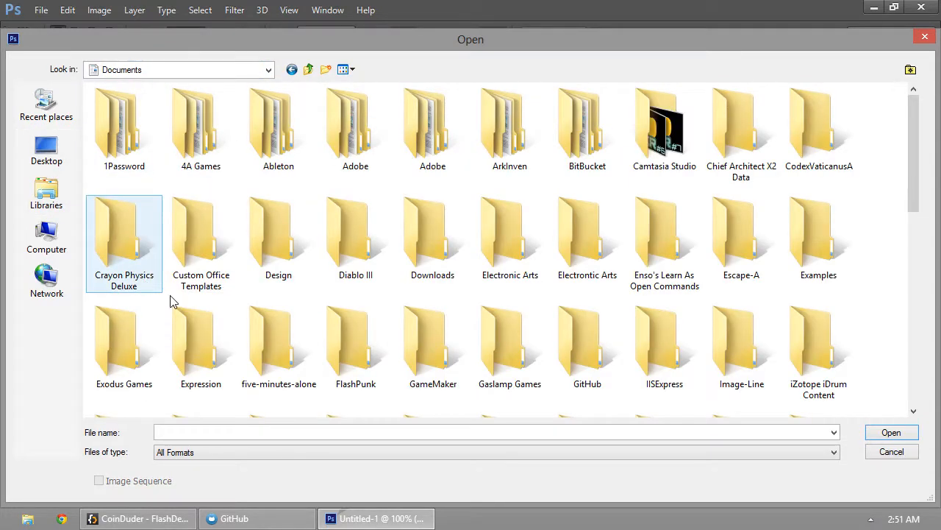
pyautogui.doubleClick(353, 344)
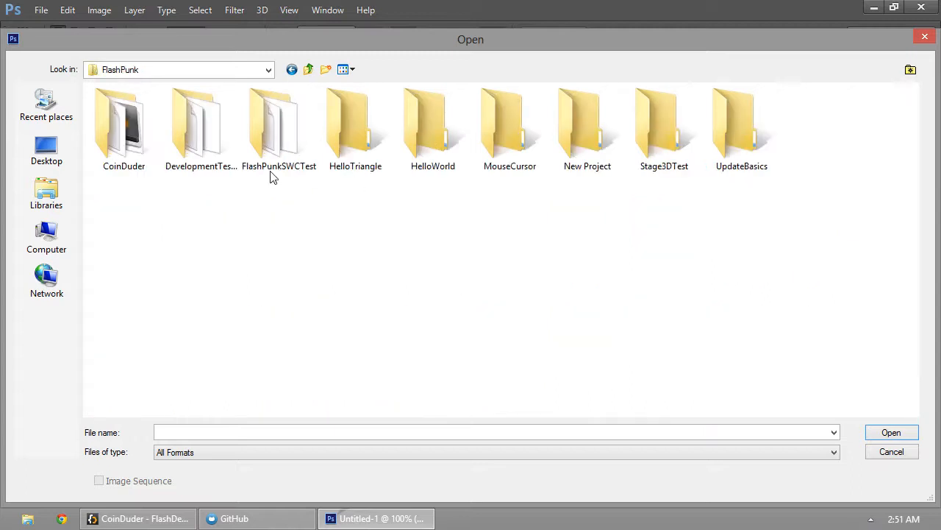
pyautogui.doubleClick(149, 153)
pyautogui.doubleClick(213, 124)
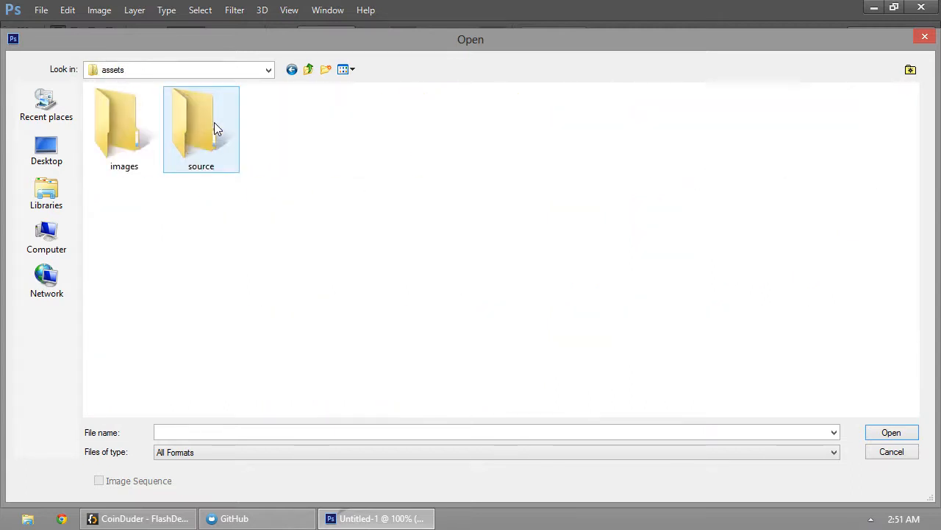
pyautogui.doubleClick(124, 126)
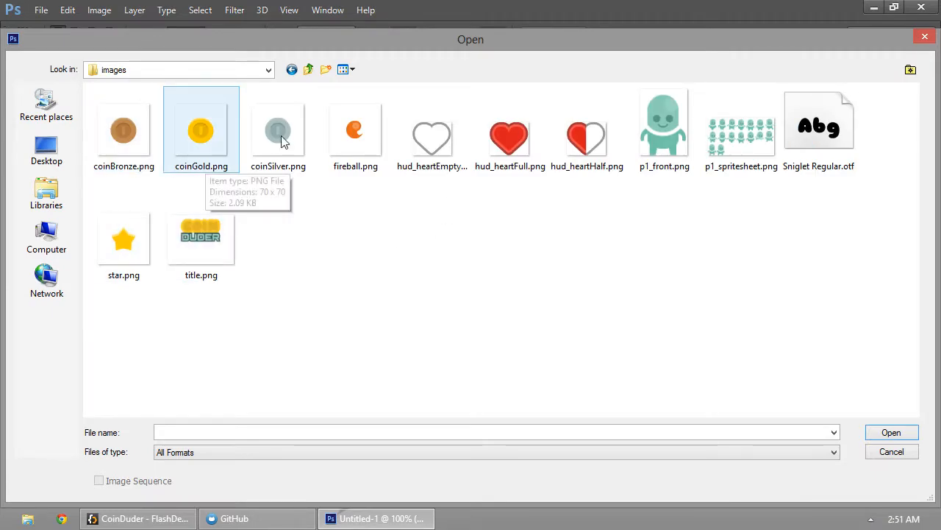
pyautogui.click(345, 136)
pyautogui.click(907, 433)
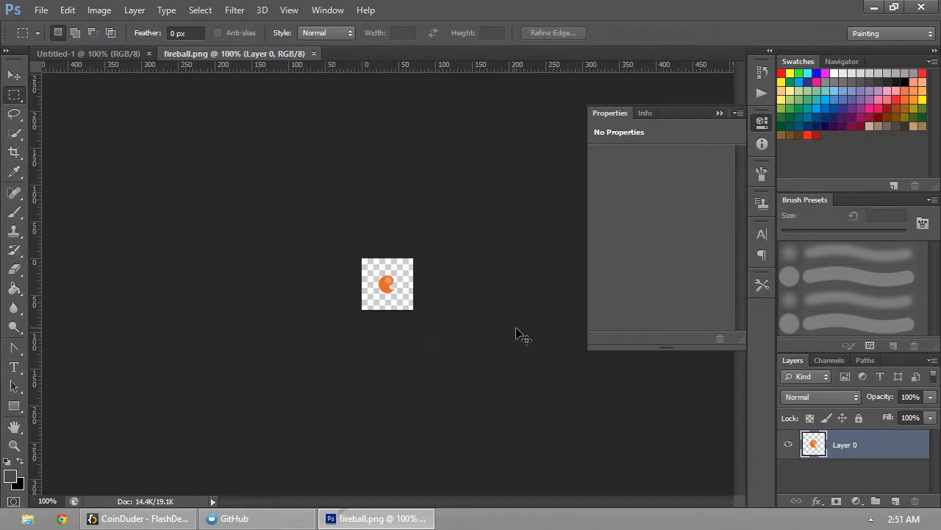
# - Copy the entire fireball image and paste it into the Untitled-1 document
pyautogui.hotkey('ctrl', 'a')
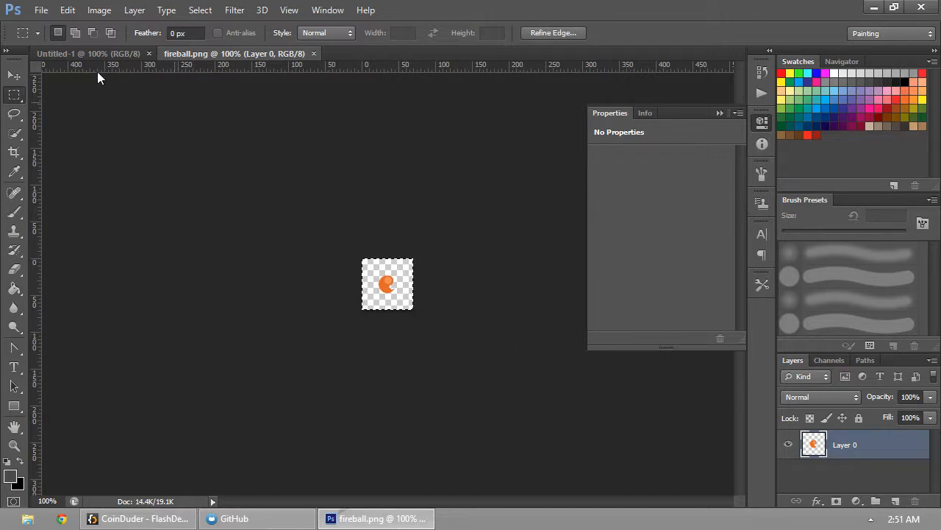
pyautogui.click(68, 54)
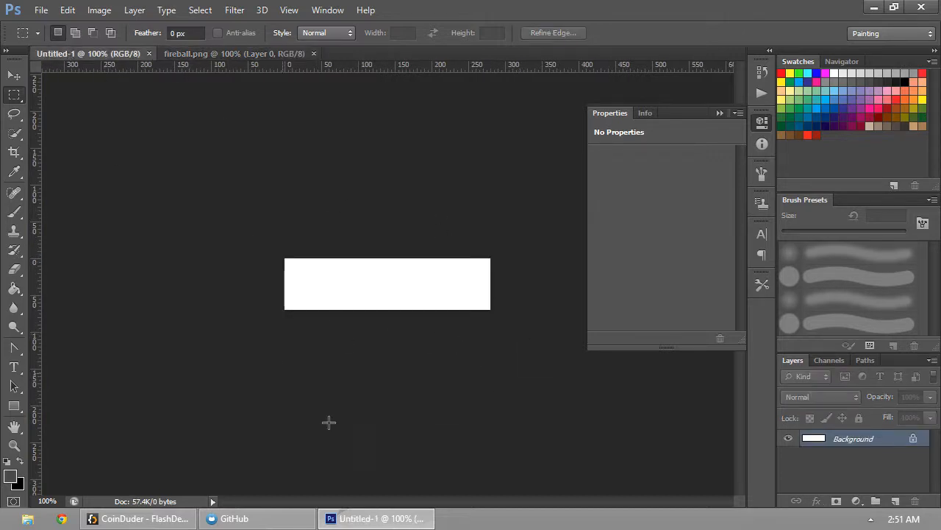
pyautogui.hotkey('ctrl', 'v')
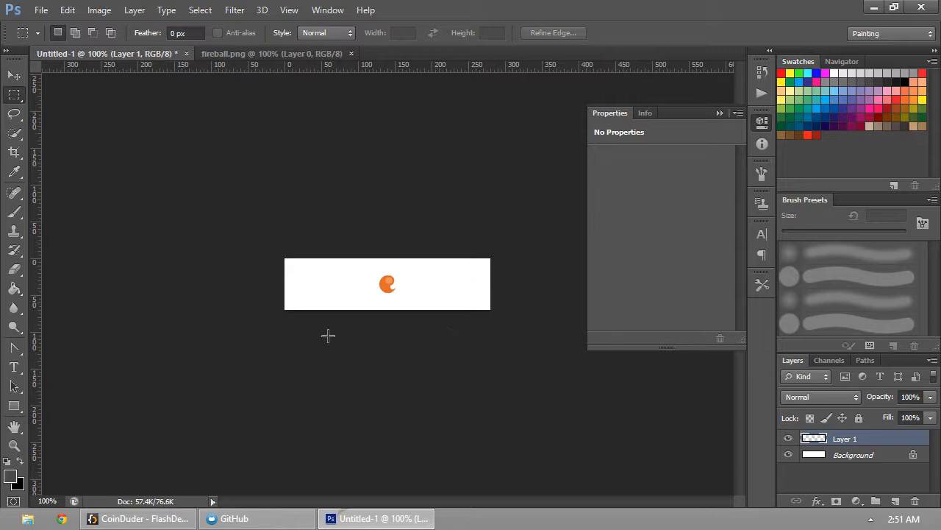
# - Set the grid preferences to a gridline every 70 pixels
pyautogui.click(41, 10)
pyautogui.moveTo(74, 9)
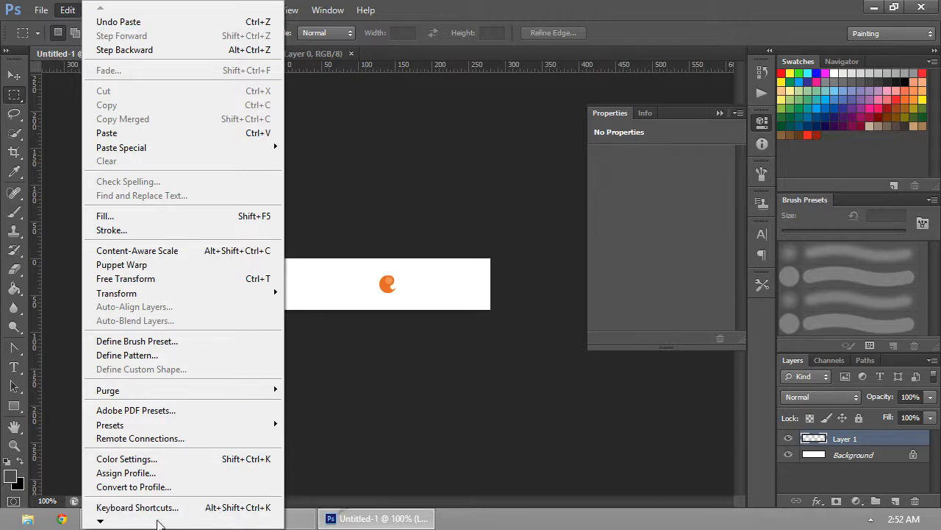
pyautogui.moveTo(111, 523)
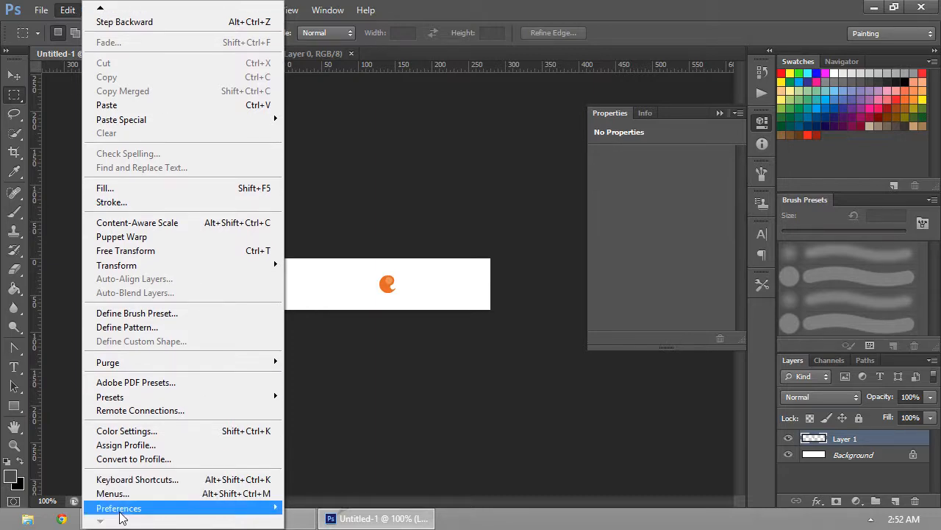
pyautogui.moveTo(118, 507)
pyautogui.click(348, 360)
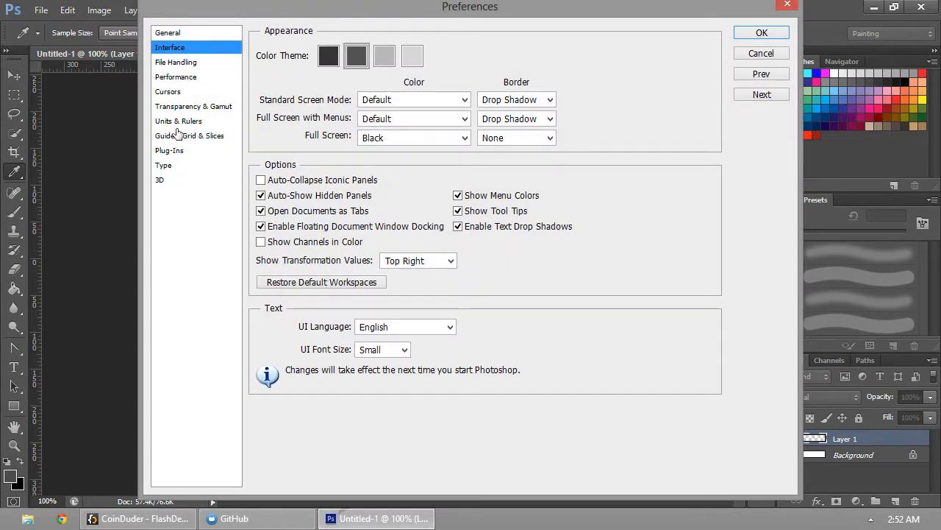
pyautogui.click(181, 136)
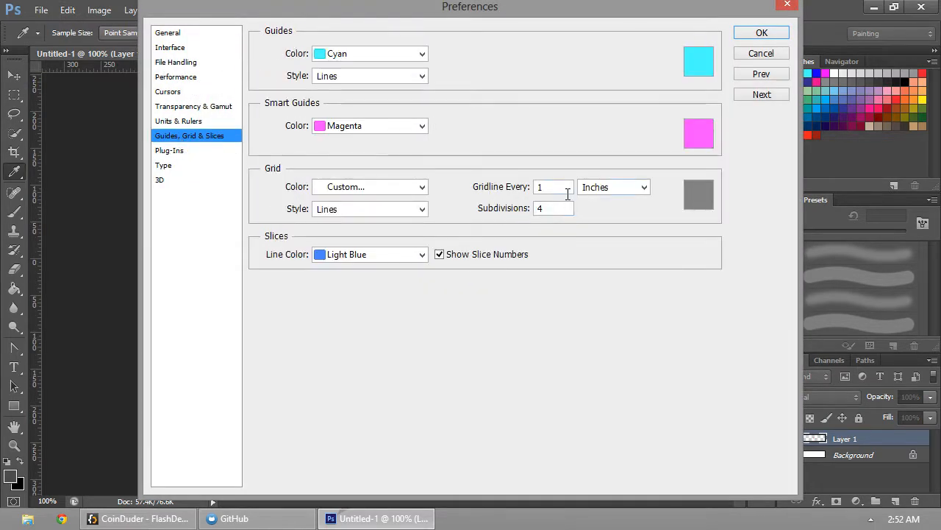
pyautogui.click(614, 187)
pyautogui.click(592, 197)
pyautogui.write('70')
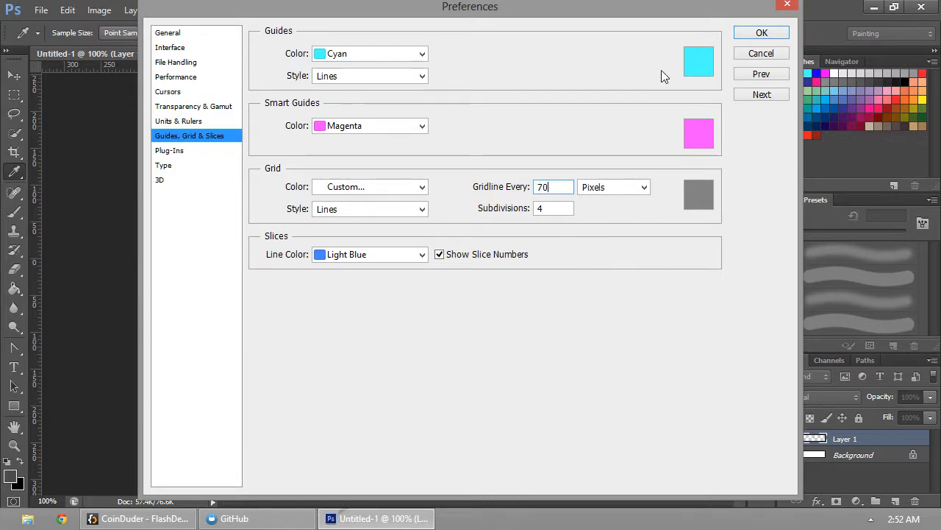
pyautogui.click(760, 34)
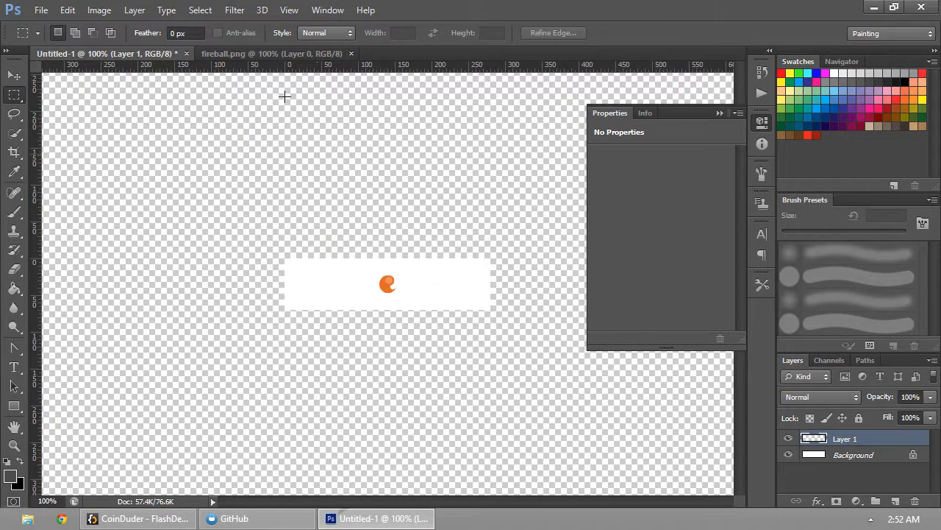
# - Show the grid over the Untitled-1 canvas
pyautogui.click(135, 10)
pyautogui.moveTo(234, 11)
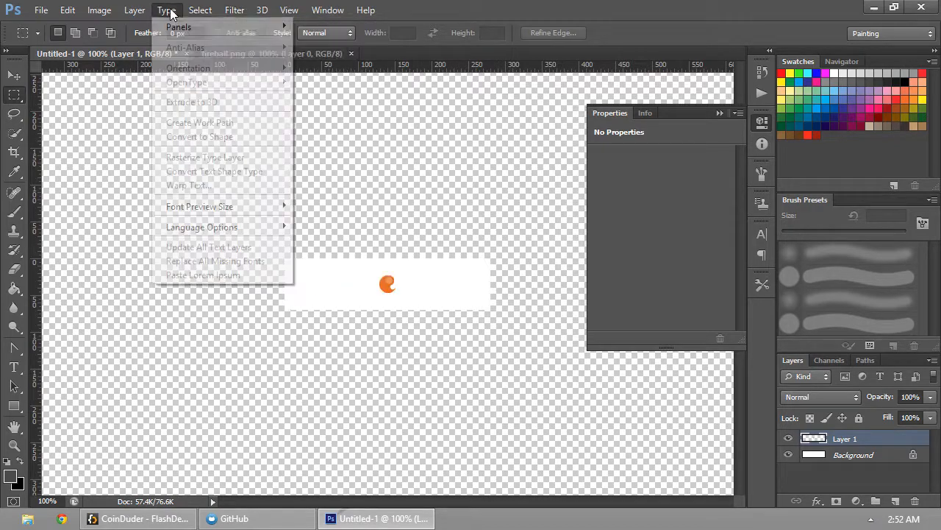
pyautogui.moveTo(289, 11)
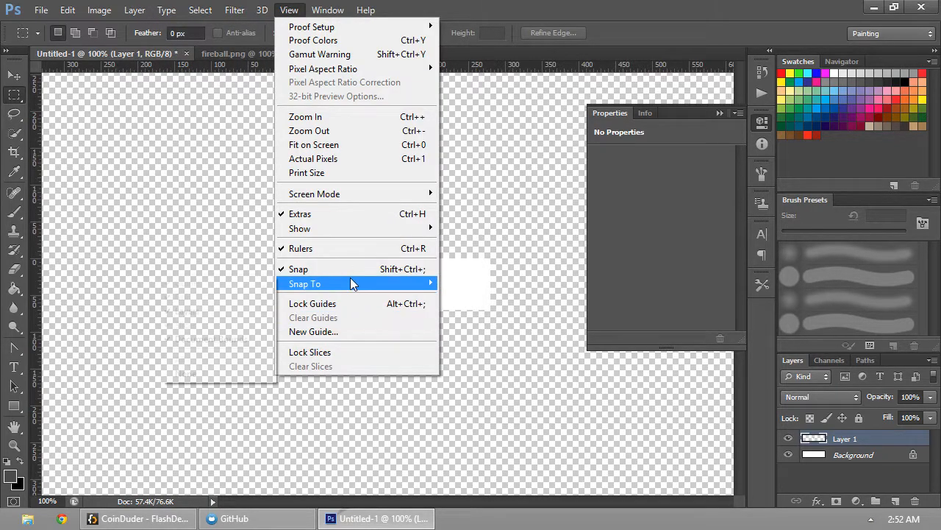
pyautogui.moveTo(347, 230)
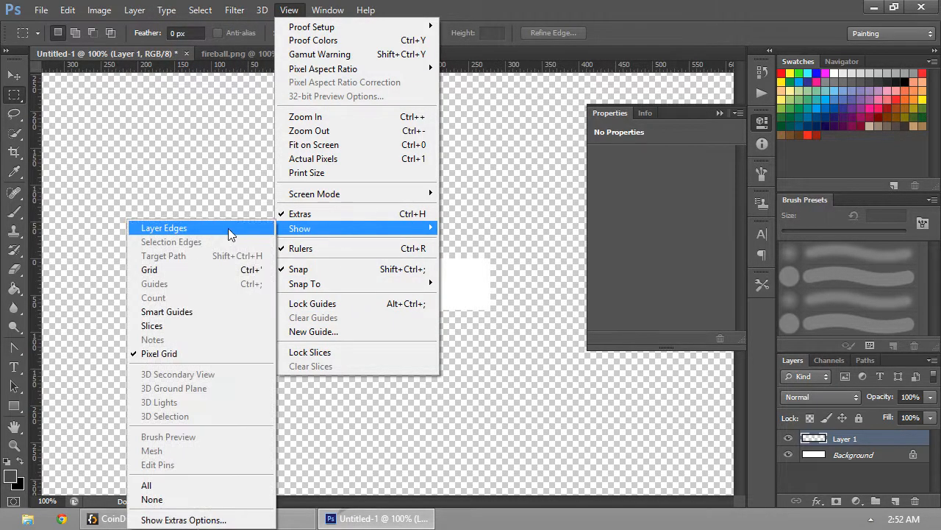
pyautogui.click(197, 269)
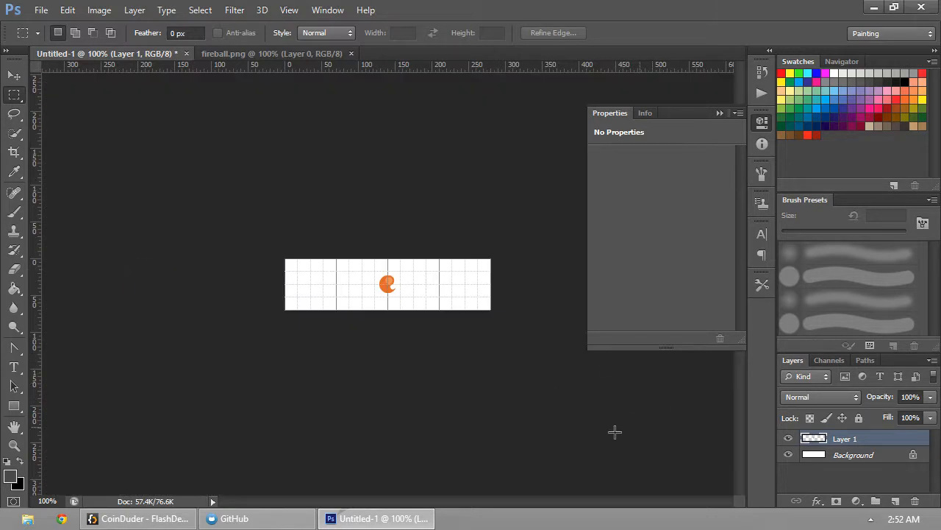
# - Move the fireball to the centre of the first grid cell and place a duplicate of it in the second cell
pyautogui.press('v')
pyautogui.moveTo(386, 298); pyautogui.dragTo(309, 298)
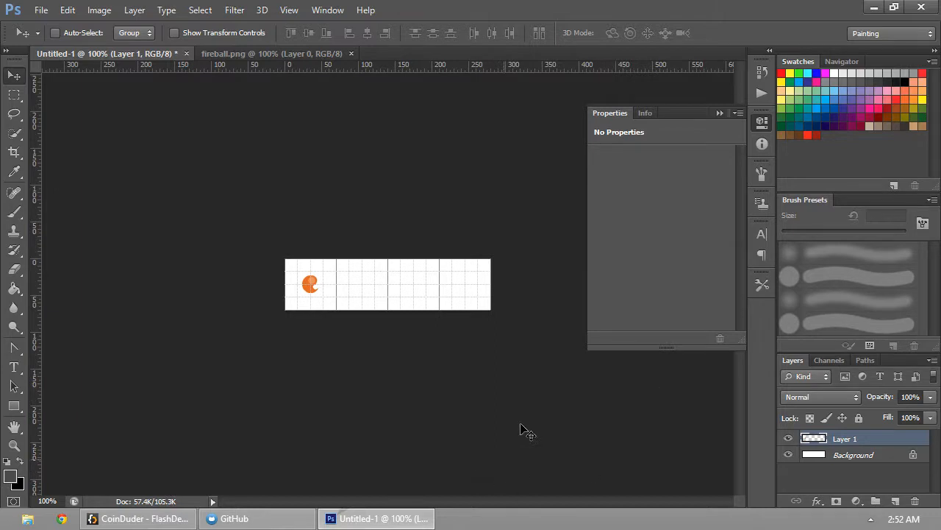
pyautogui.press('z')
pyautogui.hotkey('ctrl', '+')
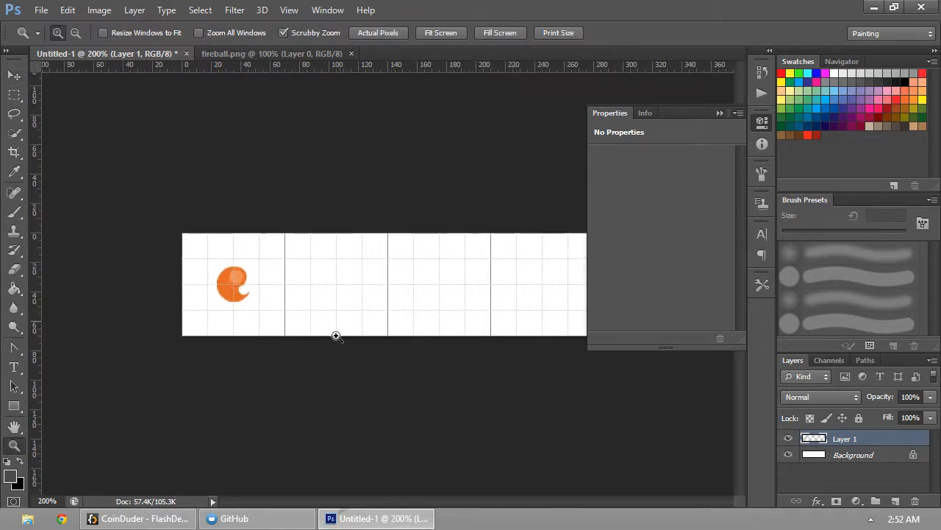
pyautogui.press('v')
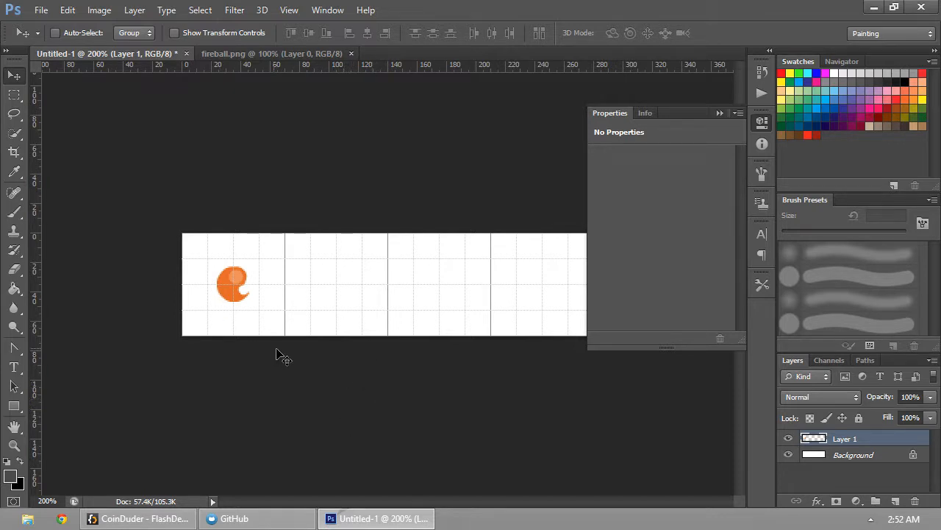
pyautogui.moveTo(245, 309); pyautogui.dragTo(348, 308)
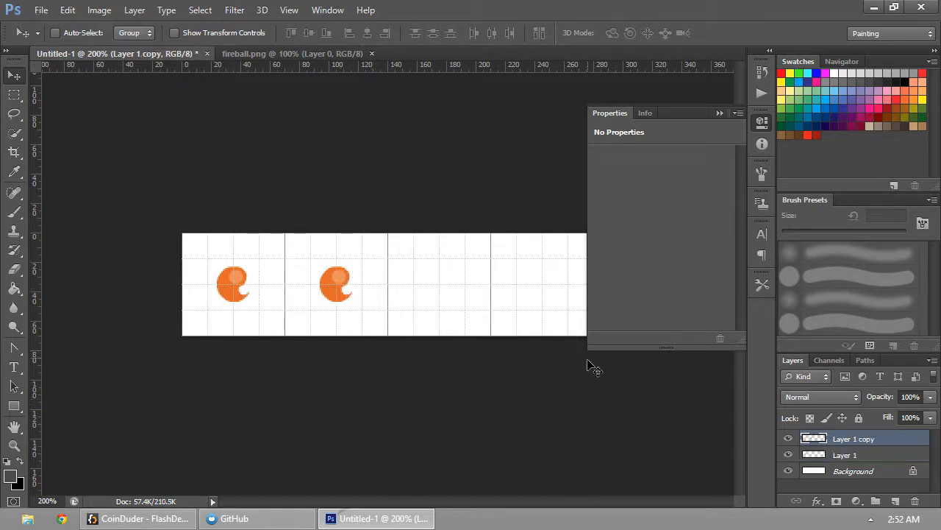
# - Rotate the fireball in the second grid cell by -60° and scale it down slightly
pyautogui.hotkey('ctrl', 't')
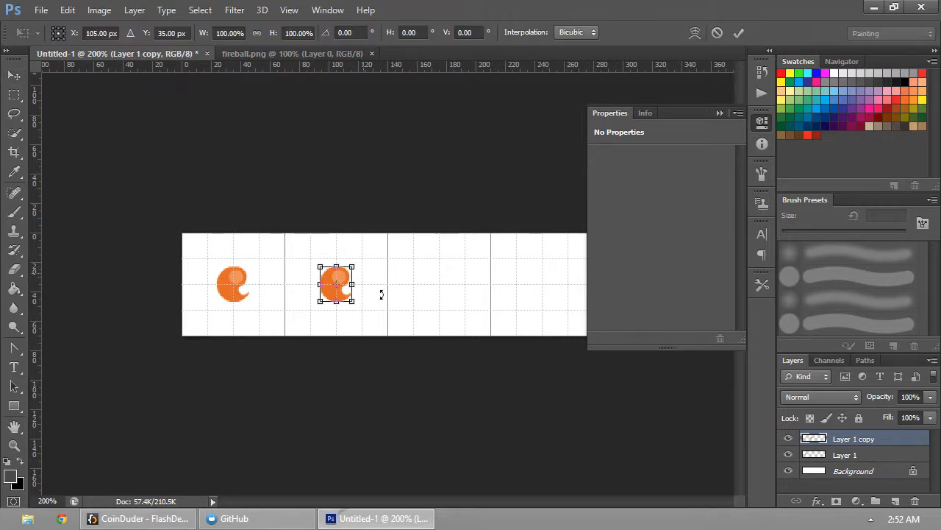
pyautogui.moveTo(391, 312); pyautogui.dragTo(403, 276)
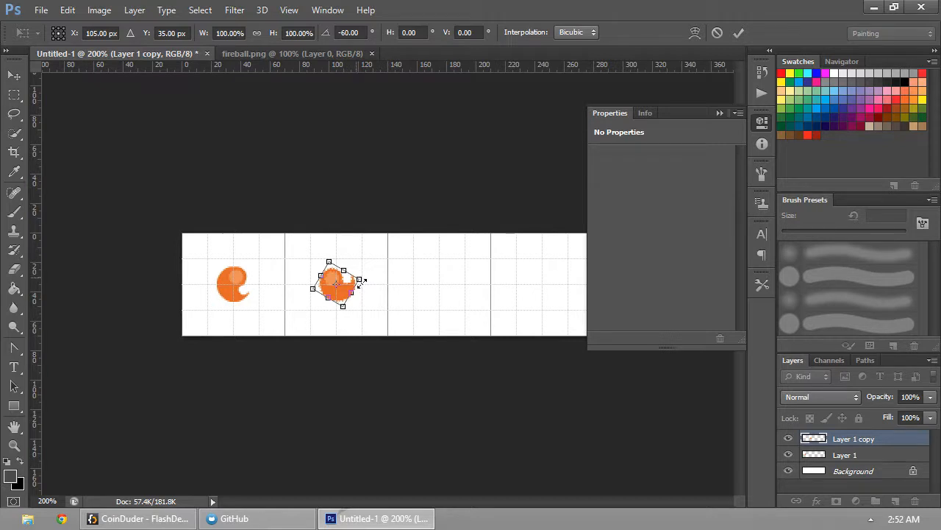
pyautogui.moveTo(361, 280); pyautogui.dragTo(455, 280)
pyautogui.click(738, 34)
# - Place a duplicate of the second fireball in the third cell, rotated by -60° and scaled to 48.64%
pyautogui.hotkey('ctrl', 't')
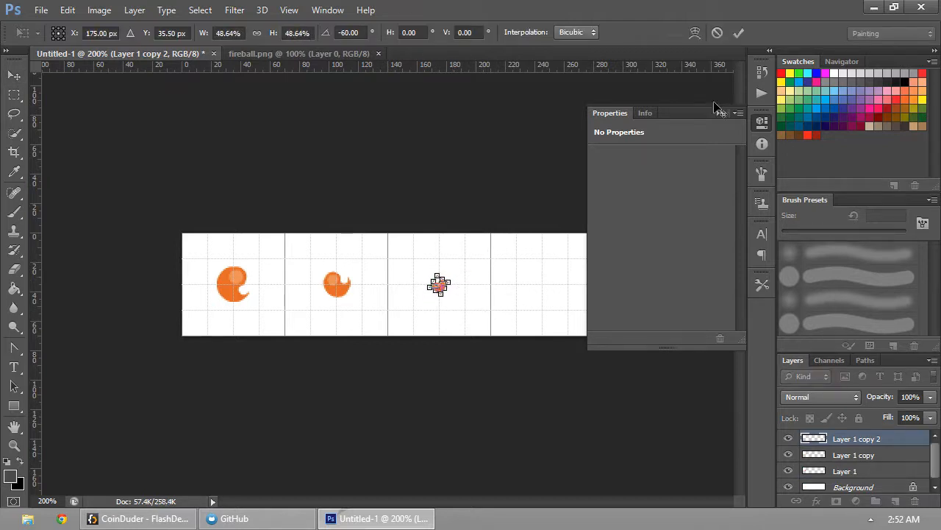
pyautogui.click(738, 32)
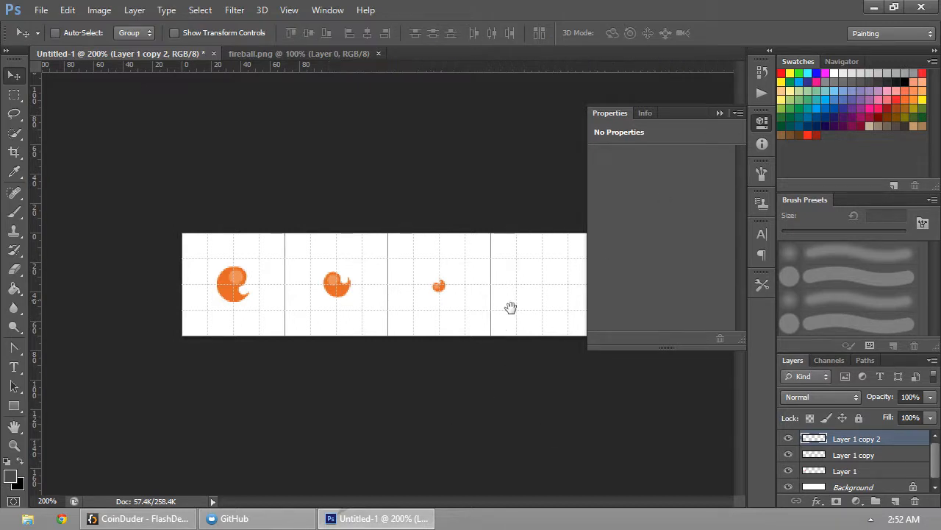
# - Collapse the Properties panel covering the canvas and place a much smaller duplicate of the third fireball in the fourth cell
pyautogui.click(762, 122)
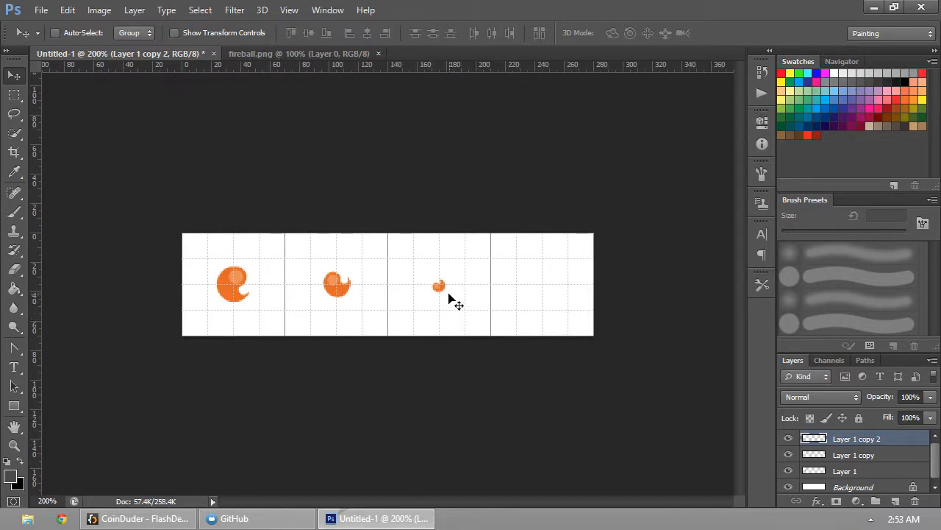
pyautogui.moveTo(450, 298); pyautogui.dragTo(552, 288)
pyautogui.hotkey('ctrl', 't')
pyautogui.click(738, 32)
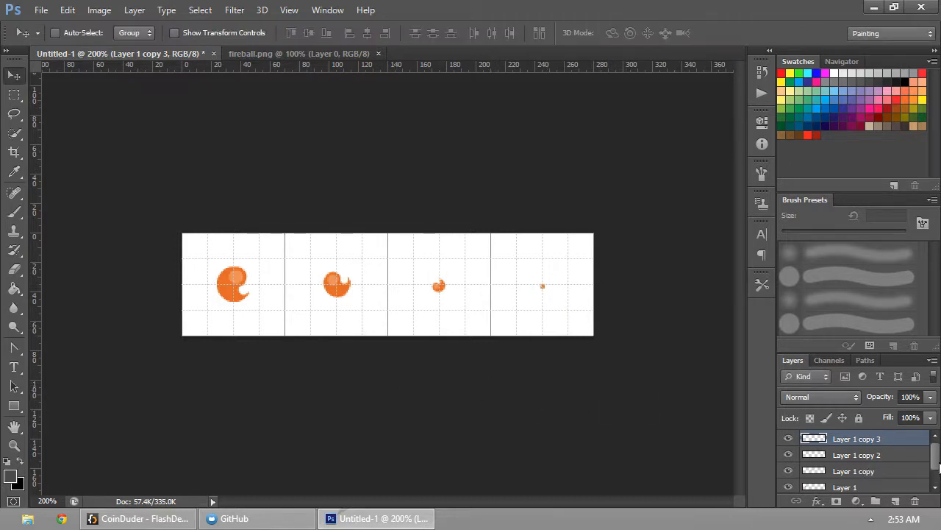
# - Delete the Background layer to give the sprite sheet a transparent background
pyautogui.scroll(-1, 934, 468)
pyautogui.click(872, 486)
pyautogui.click(915, 501)
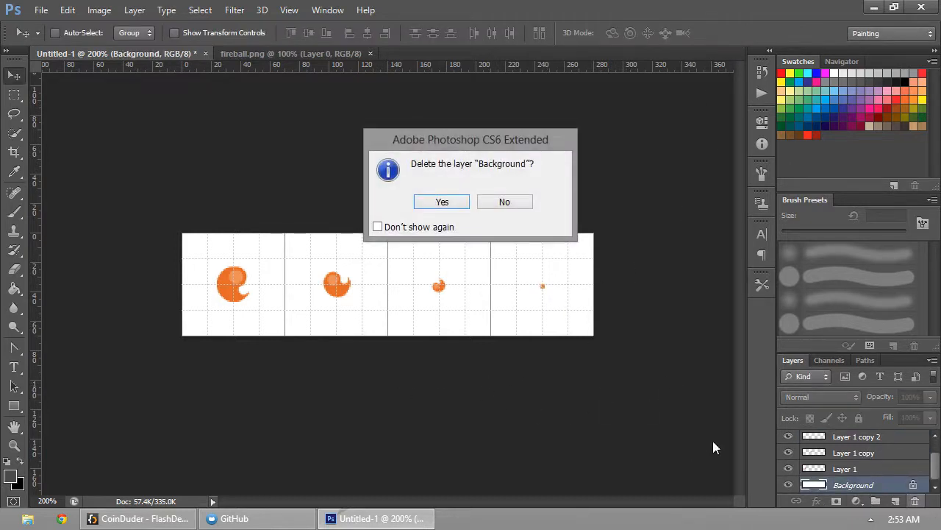
pyautogui.click(443, 202)
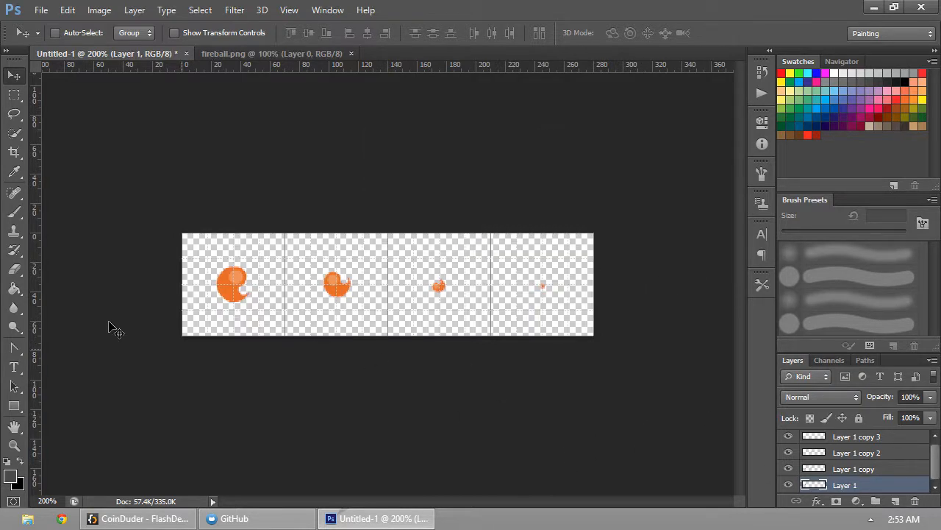
# - Select the first cell's fireball, rotate it by 30° and scale it to 81.68%
pyautogui.rightClick(230, 296)
pyautogui.click(250, 297)
pyautogui.hotkey('ctrl', 't')
pyautogui.moveTo(263, 318); pyautogui.dragTo(237, 310)
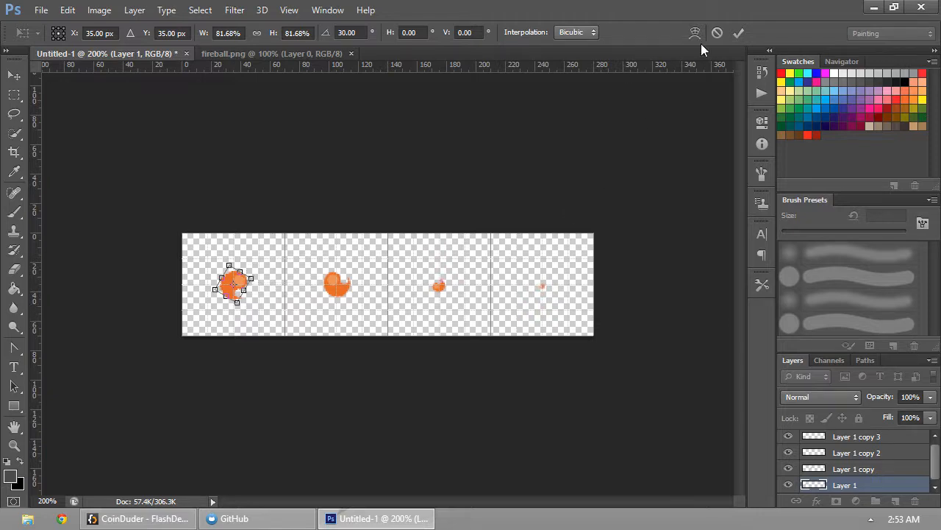
pyautogui.click(738, 32)
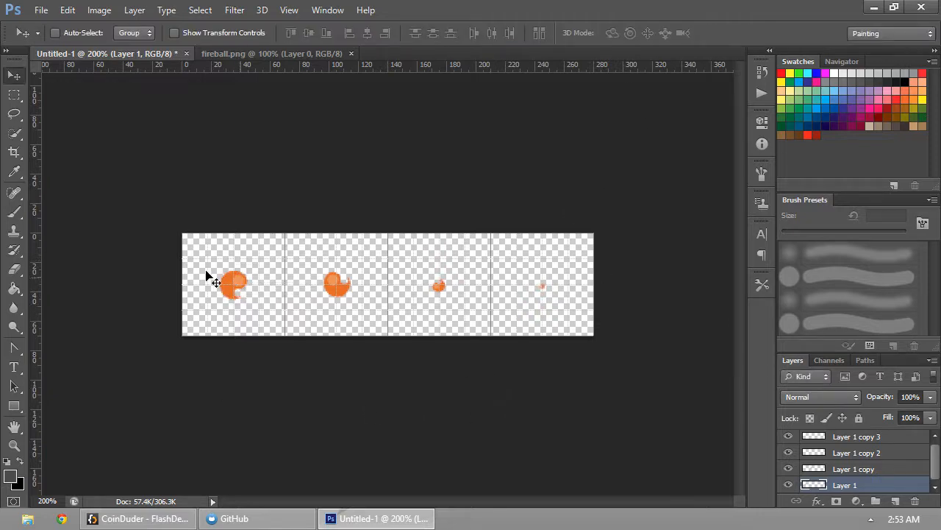
pyautogui.hotkey('ctrl', 's')
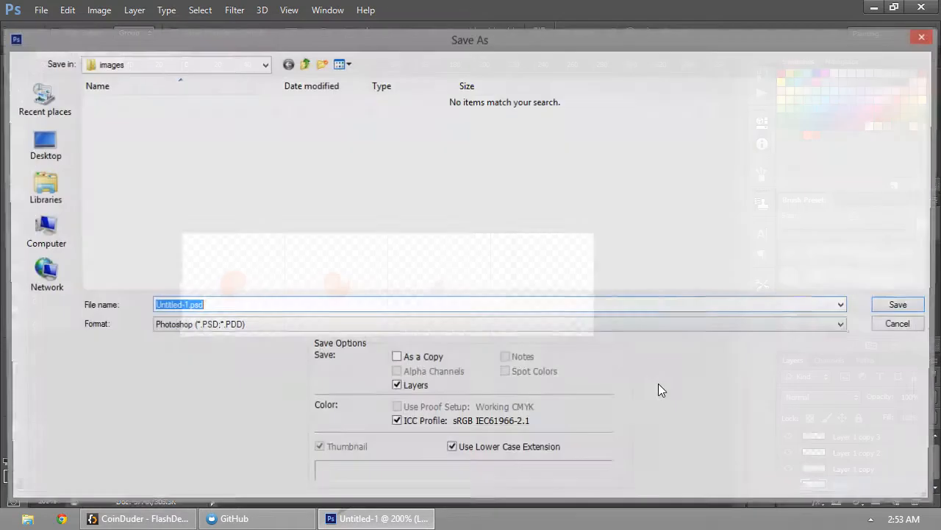
pyautogui.click(894, 322)
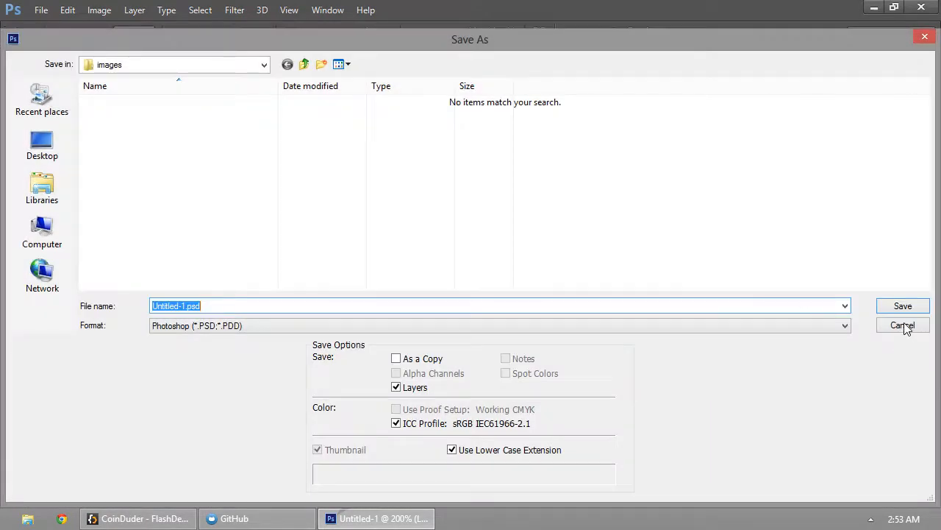
pyautogui.click(904, 327)
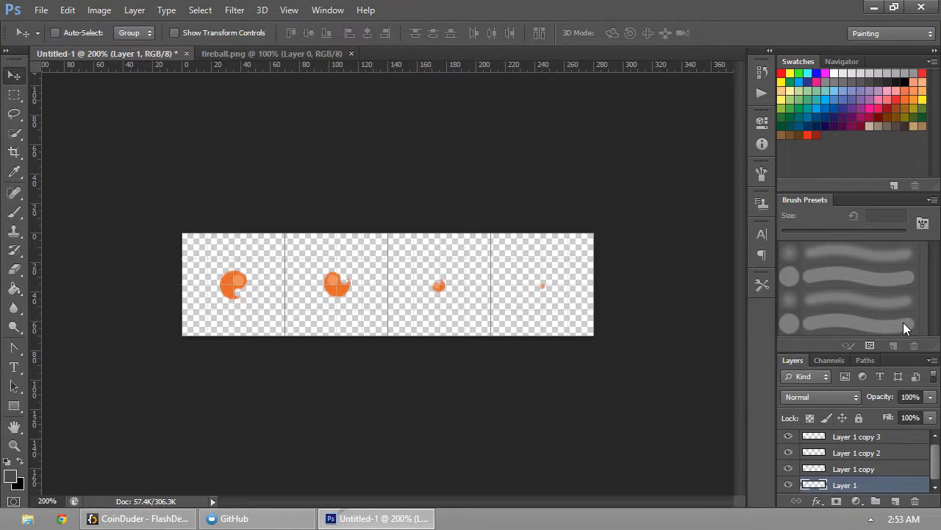
# - Start a Save for Web export of the sprite sheet as a transparent PNG-24
pyautogui.hotkey('ctrl', 'alt', 'shift', 's')
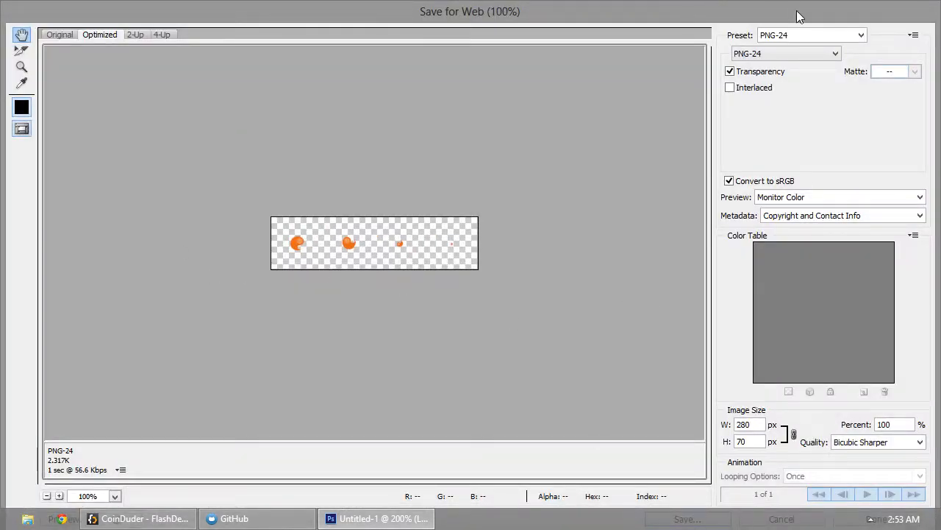
pyautogui.moveTo(800, 16); pyautogui.dragTo(720, 25)
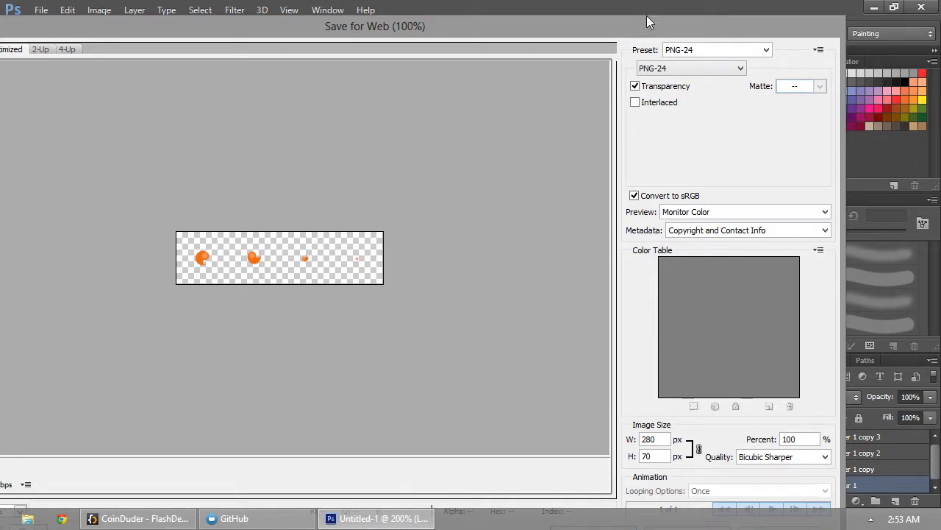
pyautogui.moveTo(646, 16); pyautogui.dragTo(755, 16)
pyautogui.click(704, 523)
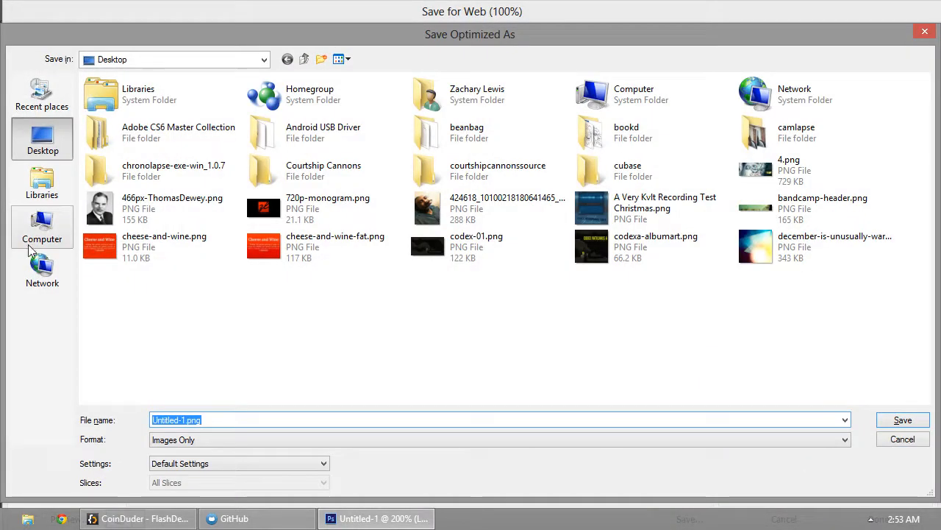
# - Set the save location to the images folder in the CoinDuder project's assets, under Documents > FlashPunk
pyautogui.click(53, 184)
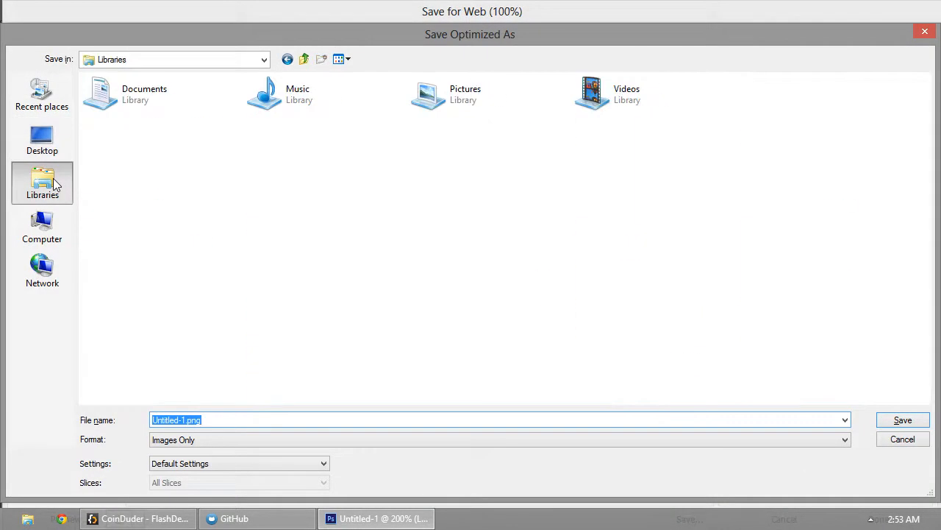
pyautogui.doubleClick(130, 99)
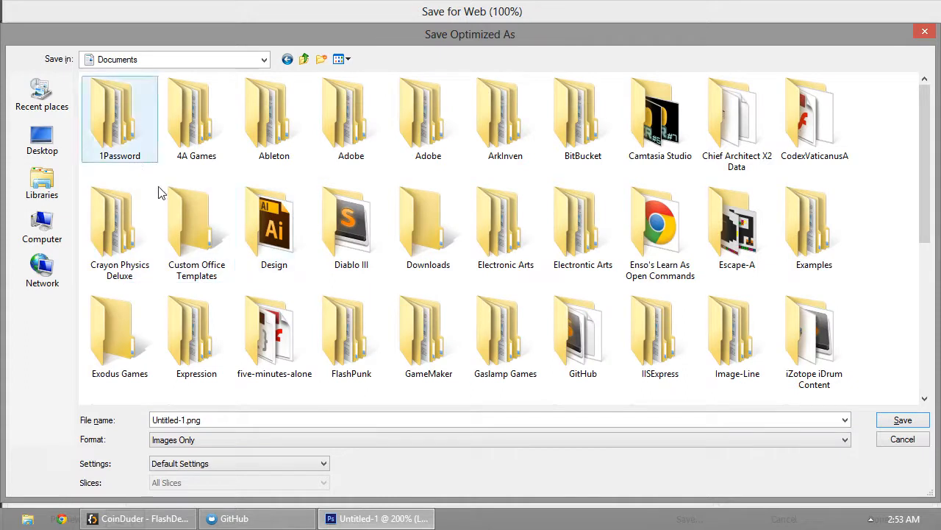
pyautogui.doubleClick(361, 336)
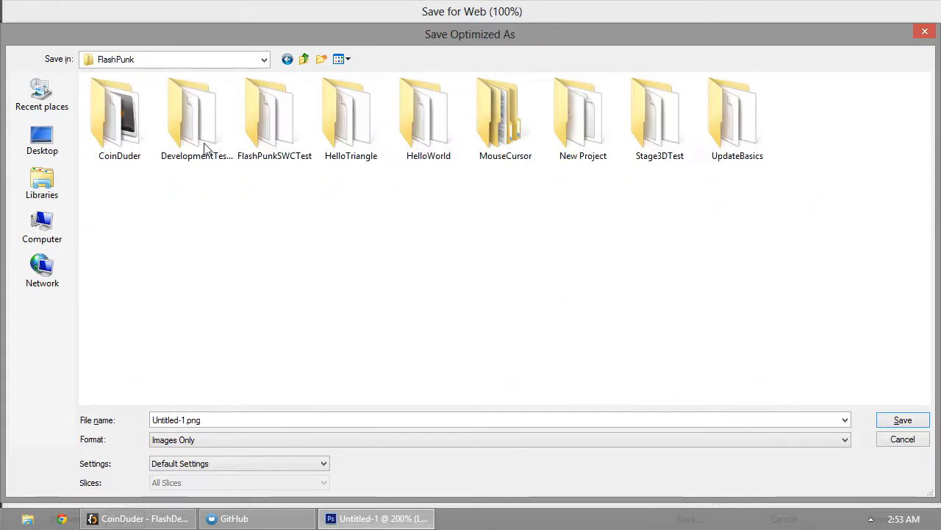
pyautogui.doubleClick(123, 123)
pyautogui.doubleClick(195, 143)
pyautogui.doubleClick(116, 123)
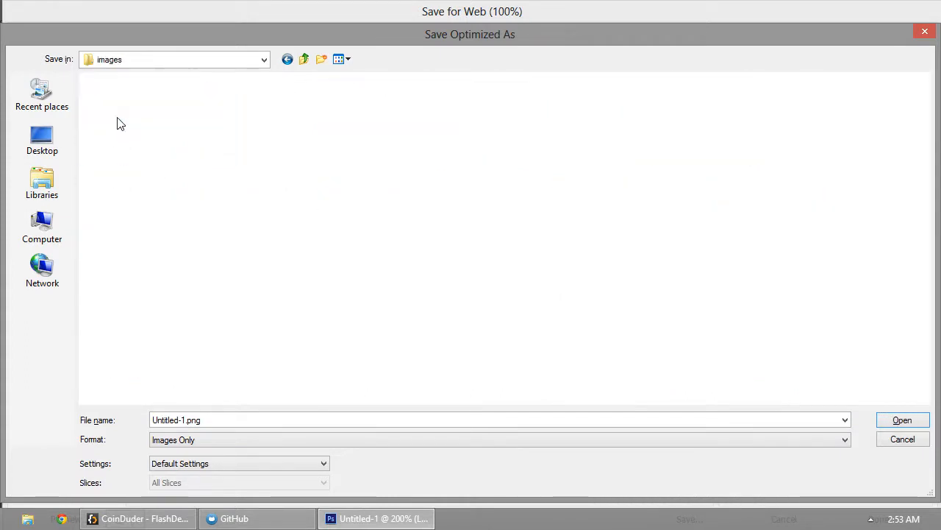
# - Save the exported image as fireball_sprite.png, basing the name on the existing fireball.png
pyautogui.press('f')
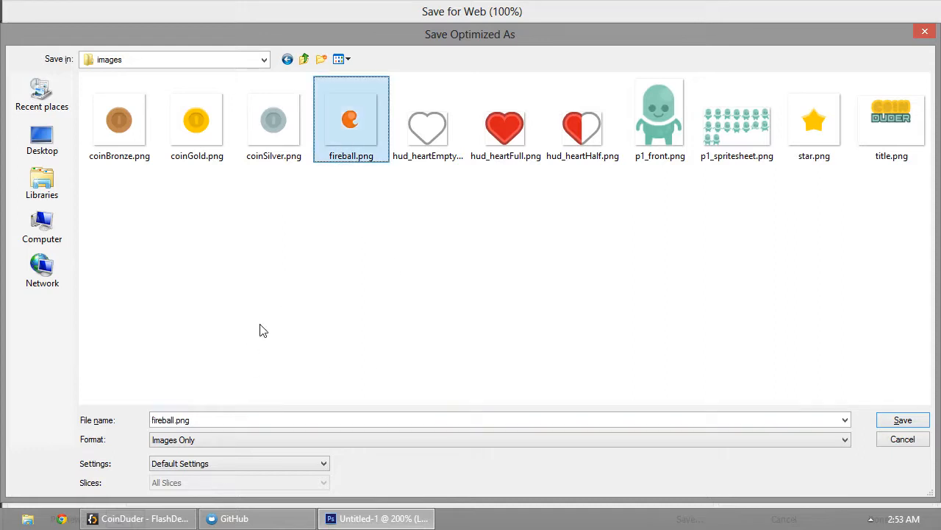
pyautogui.doubleClick(180, 425)
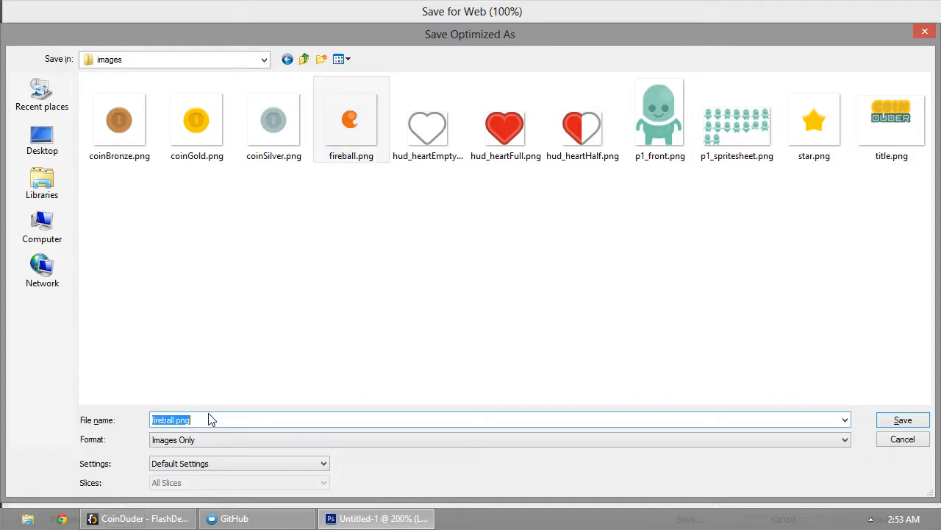
pyautogui.click(211, 419)
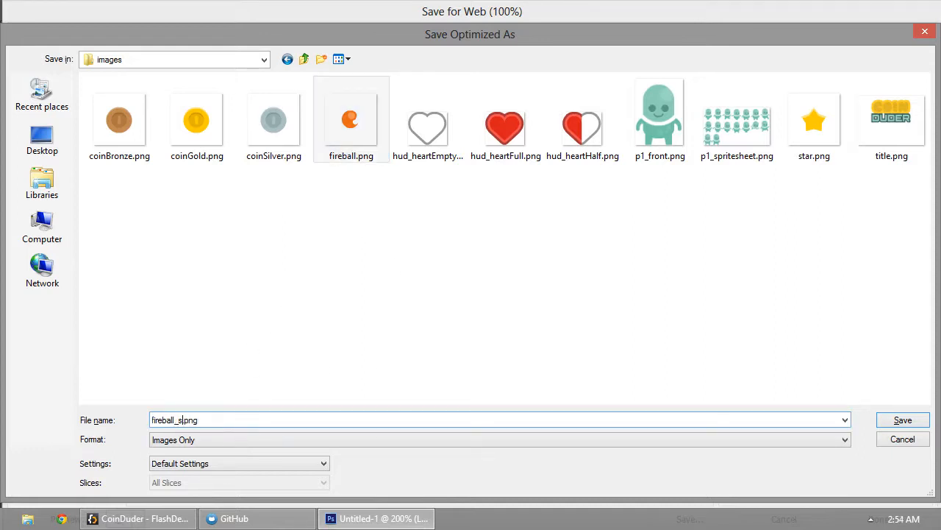
pyautogui.write('_sprit')
pyautogui.press('Return')
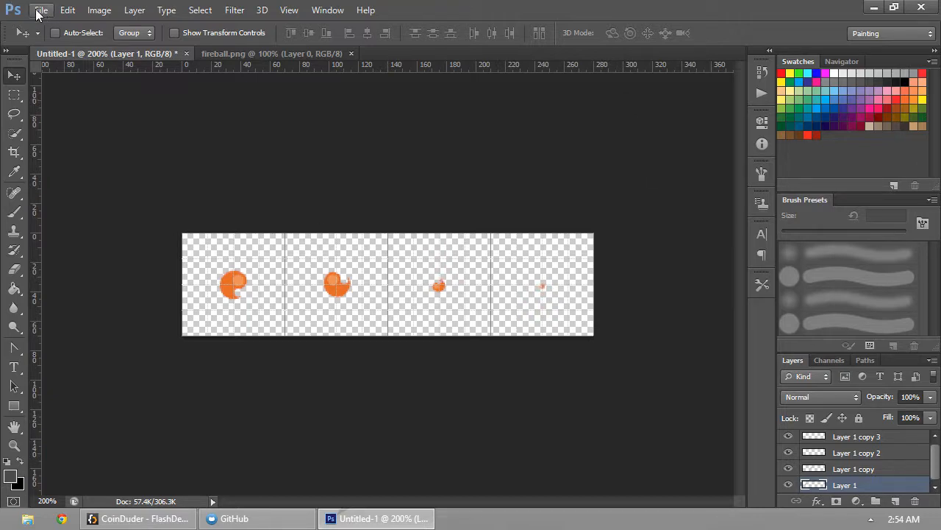
# - Switch to FlashDevelop, save GameWorld.as and bring up GameConstants.as
pyautogui.click(874, 7)
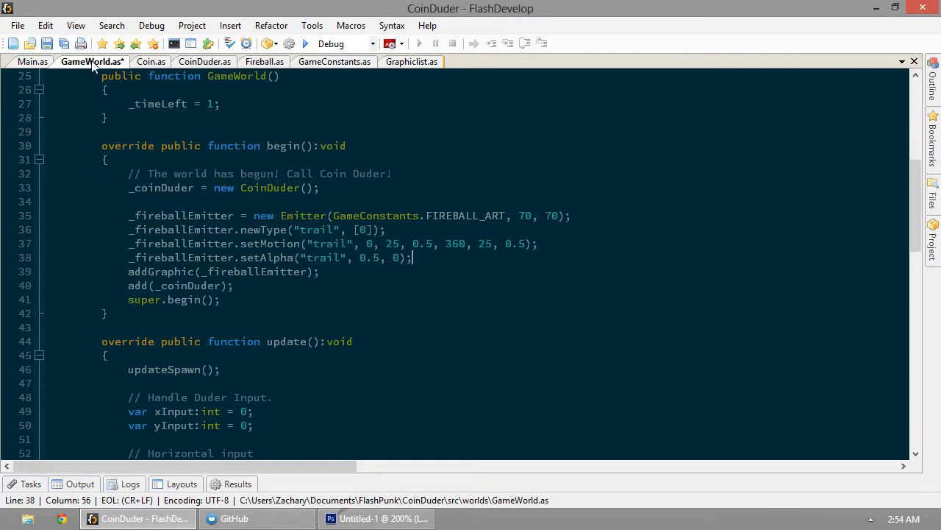
pyautogui.hotkey('ctrl', 's')
pyautogui.click(331, 63)
pyautogui.click(381, 65)
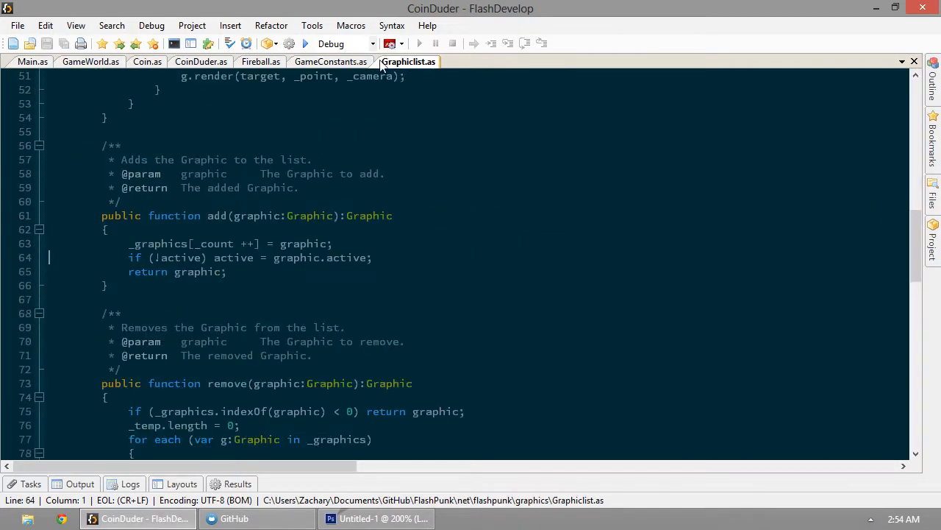
pyautogui.click(331, 63)
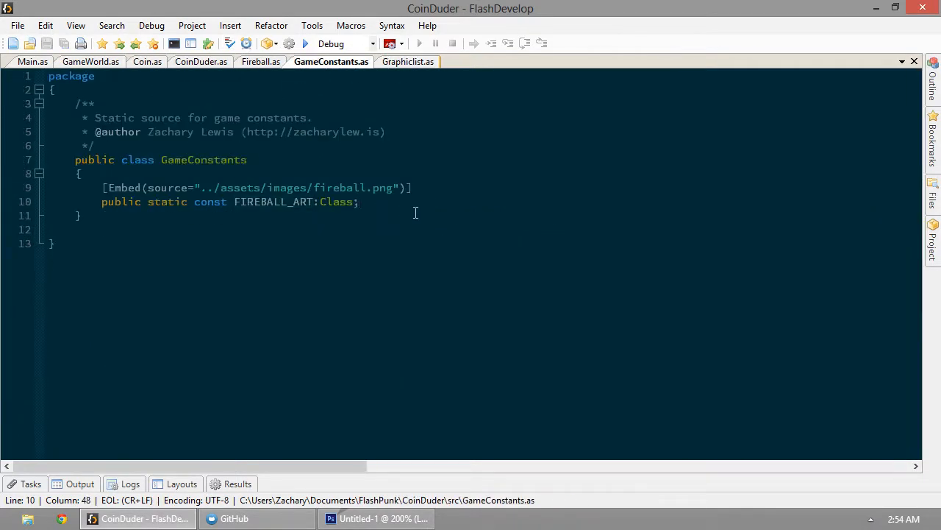
# - Insert an Embed tag for fireball_sprite.png from the project's images, one blank line below the FIREBALL_ART constant
pyautogui.press('Return')
pyautogui.press('Return')
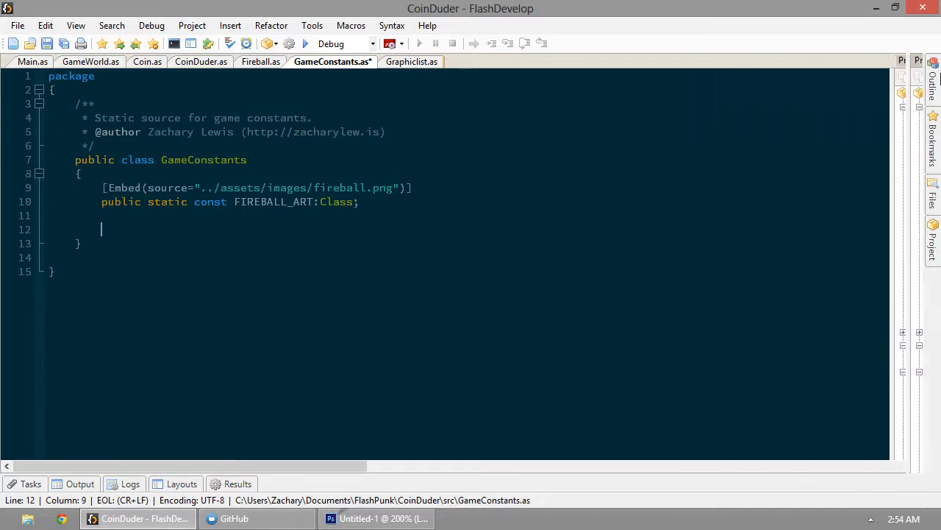
pyautogui.moveTo(938, 252)
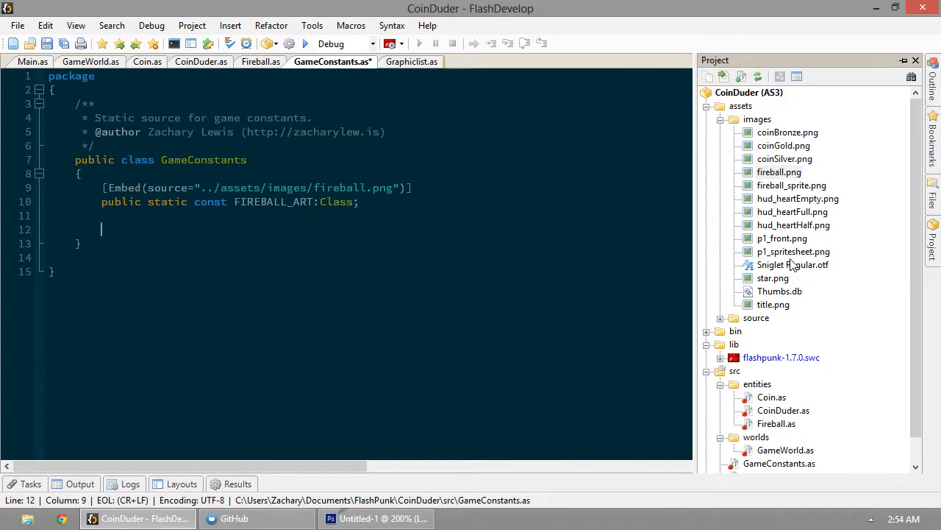
pyautogui.rightClick(784, 188)
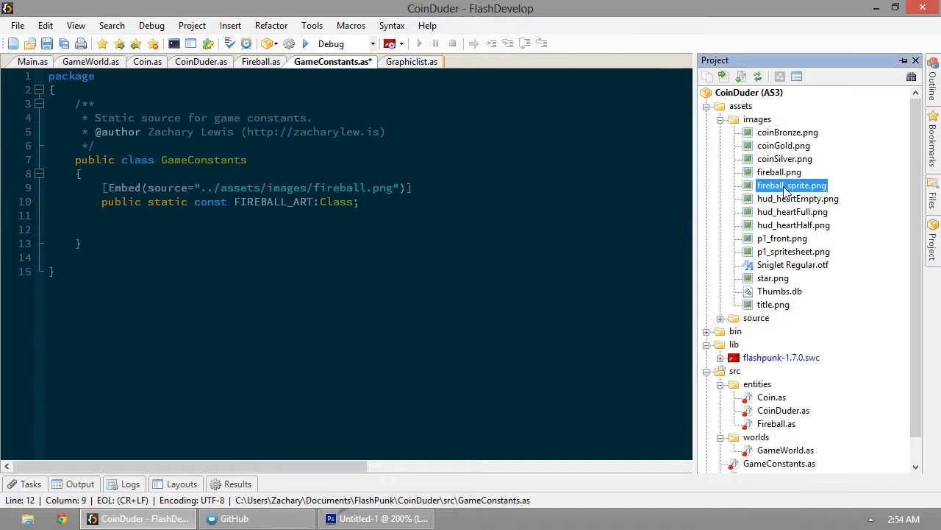
pyautogui.click(831, 245)
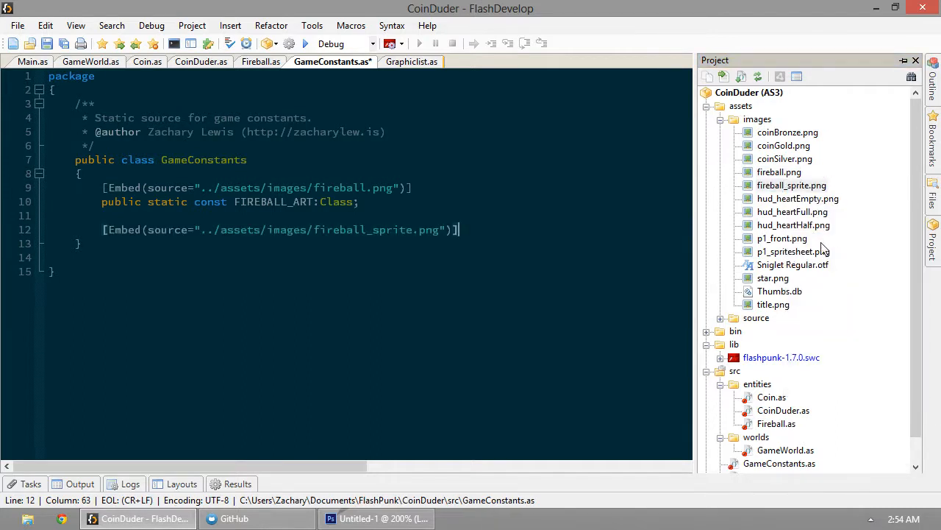
# - Declare "public static const FIREBALL_PARTICLE:Class;" beneath the new Embed tag and save GameConstants.as
pyautogui.press('Return')
pyautogui.write('pu')
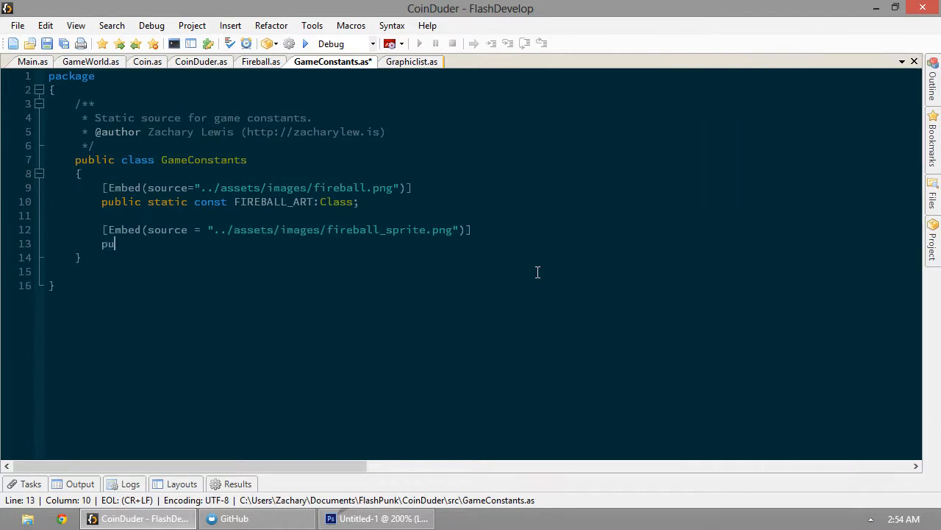
pyautogui.write('blic static const FI')
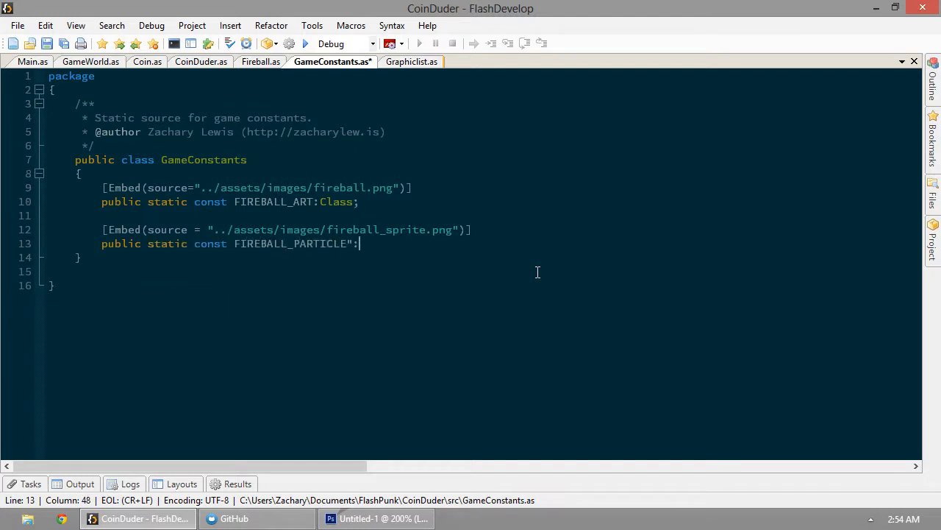
pyautogui.write('REBALL_PARTICLE:C')
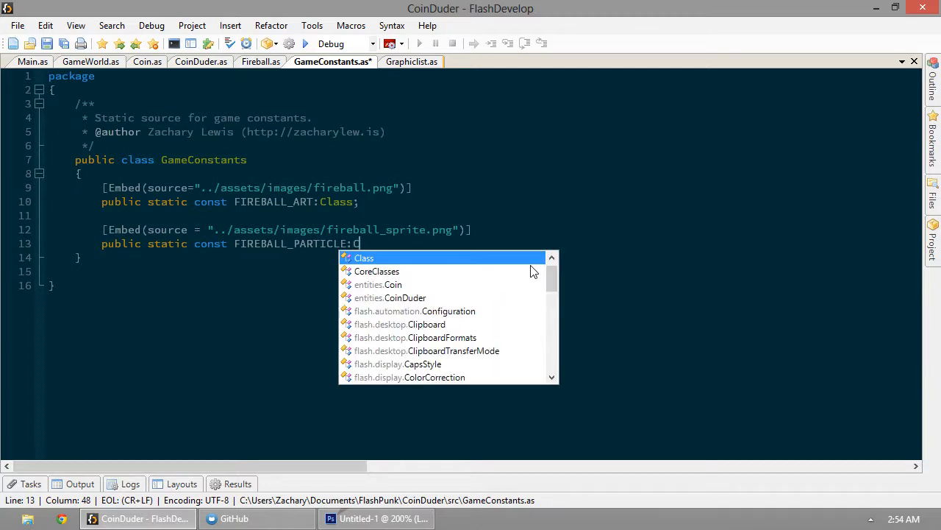
pyautogui.write('lass;')
pyautogui.hotkey('ctrl', 's')
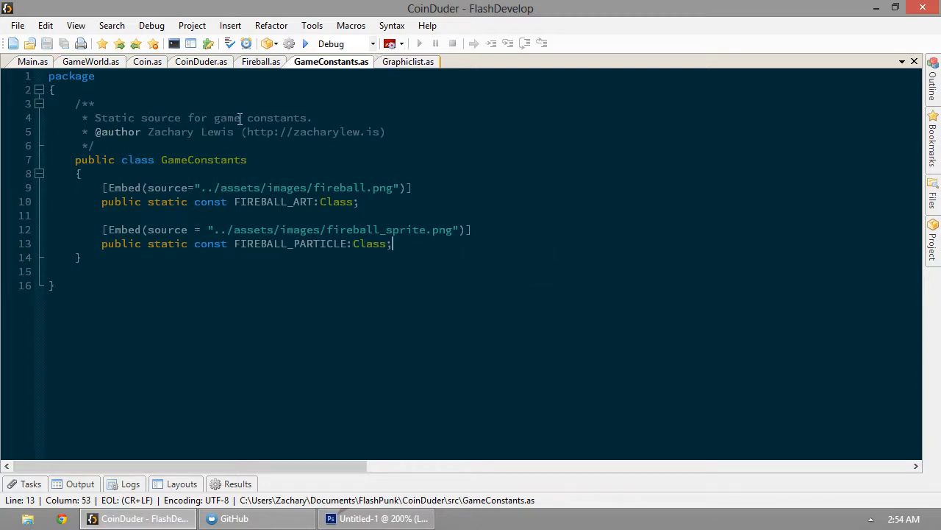
# - Close Graphiclist.as and, in GameWorld.as, make the fireball Emitter use GameConstants.FIREBALL_PARTICLE, saving the file
pyautogui.click(405, 62)
pyautogui.middleClick(403, 62)
pyautogui.click(91, 62)
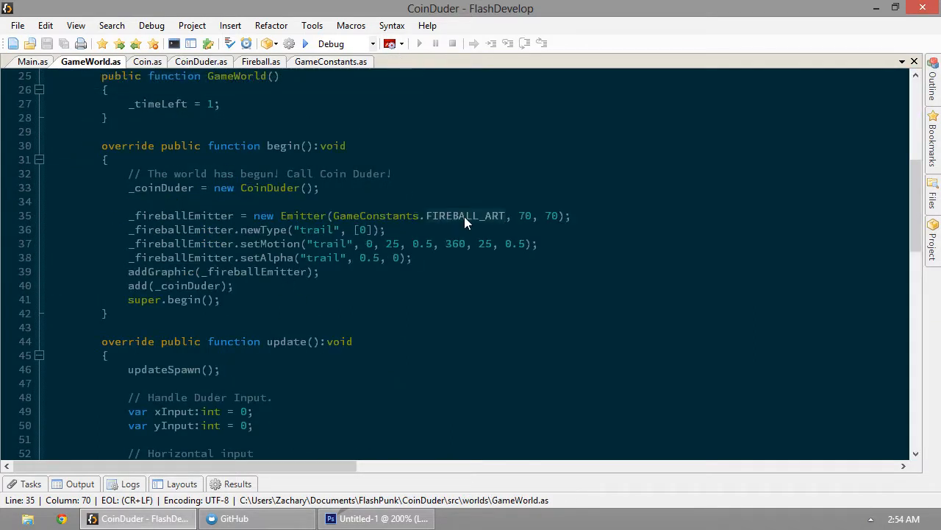
pyautogui.hotkey('ctrl', 'Delete')
pyautogui.hotkey('ctrl', 'space')
pyautogui.press('Down')
pyautogui.press('Return')
pyautogui.hotkey('ctrl', 's')
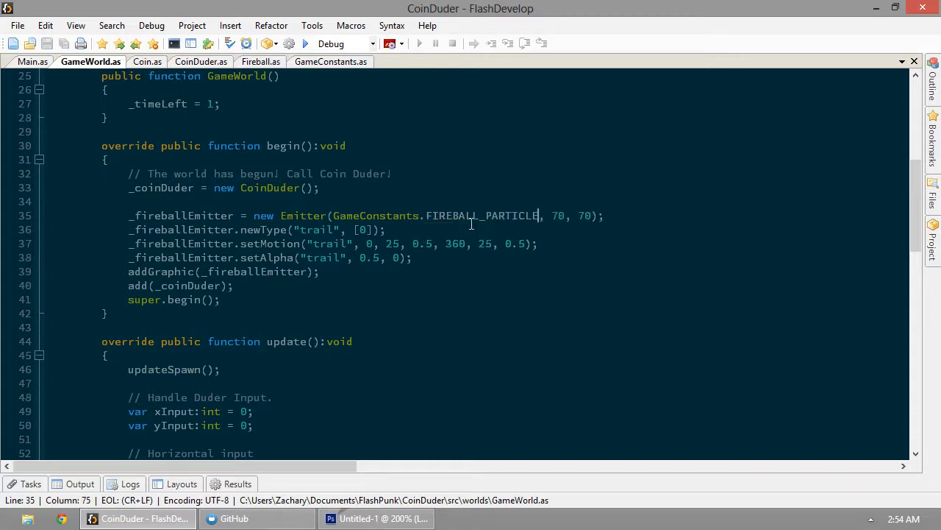
# - Set the "trail" particle type's frames to [0, 1, 2, 3], save, and review the sprite sheet in Photoshop before returning to FlashDevelop
pyautogui.doubleClick(557, 224)
pyautogui.click(368, 230)
pyautogui.write(', ')
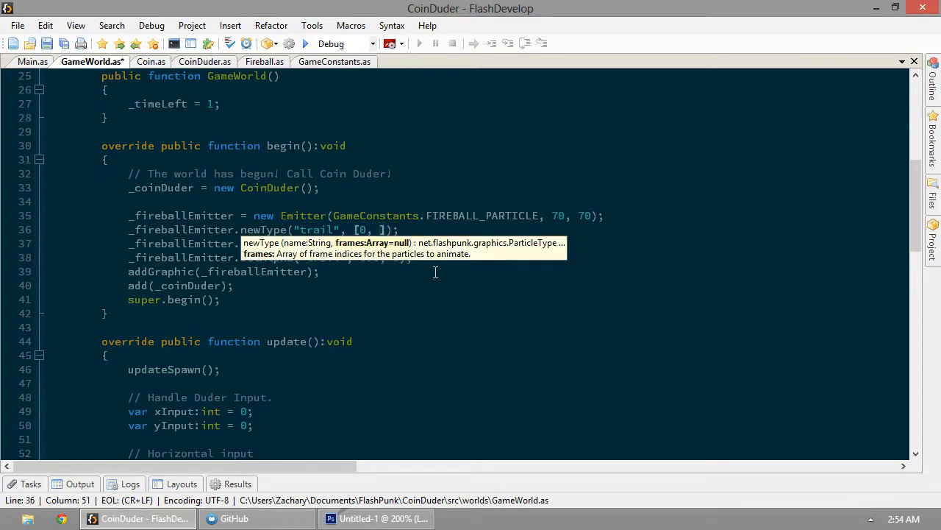
pyautogui.write('1, 2, 3')
pyautogui.hotkey('ctrl', 's')
pyautogui.click(377, 518)
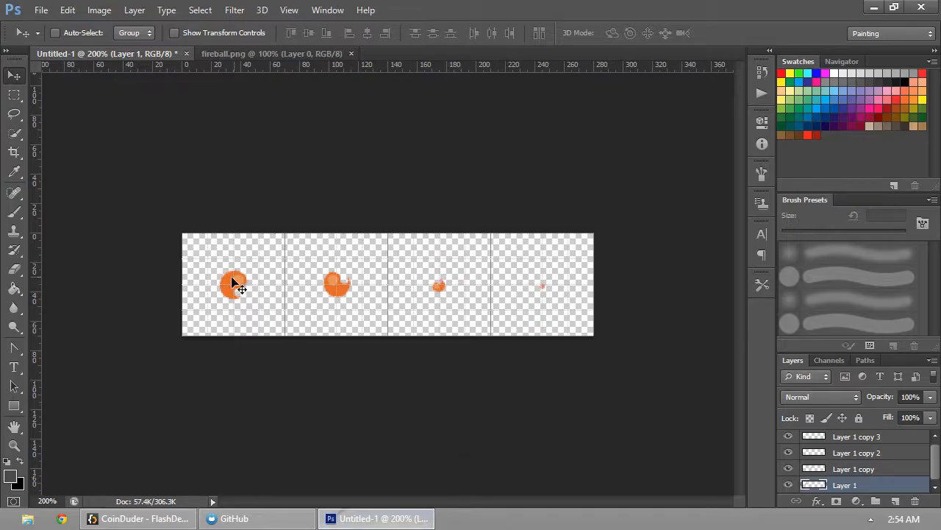
pyautogui.click(150, 518)
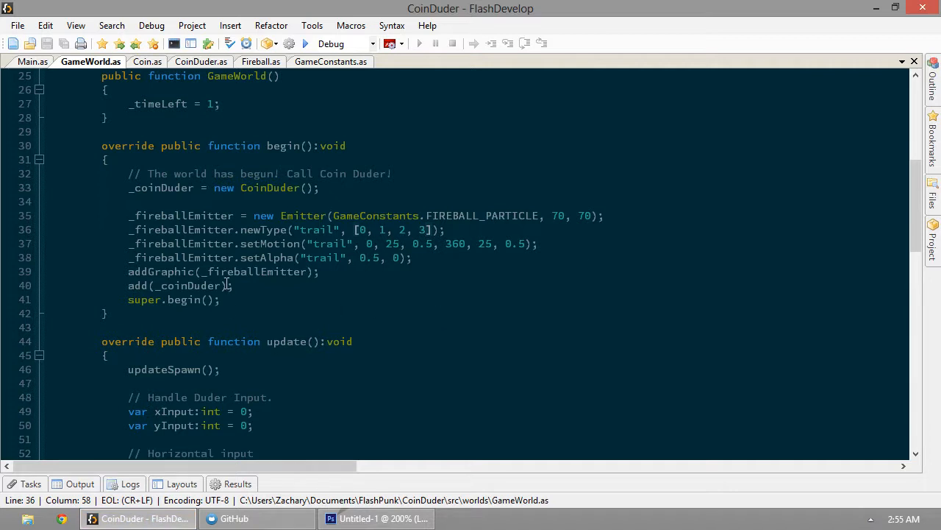
# - Comment out the emitter's setAlpha line, save GameWorld.as and test-run the game, closing the player when done
pyautogui.click(130, 258)
pyautogui.write('//')
pyautogui.hotkey('ctrl', 's')
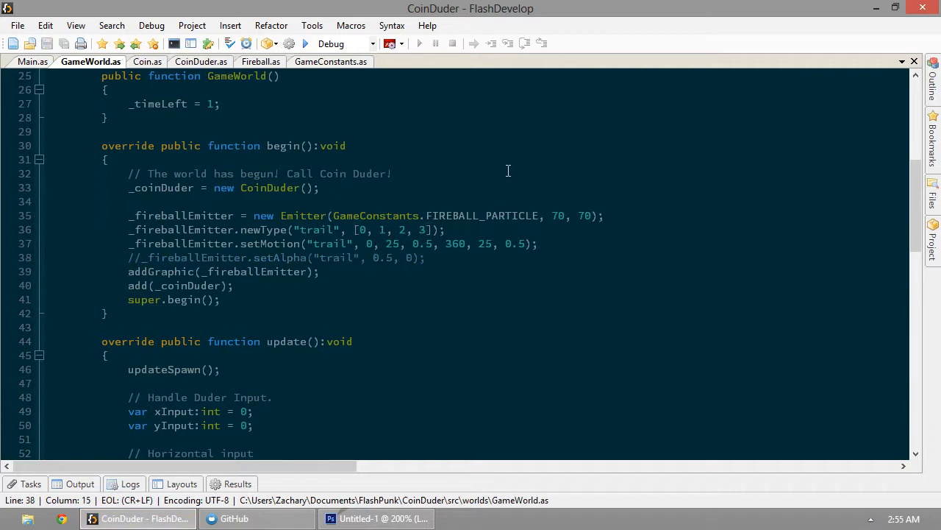
pyautogui.click(305, 43)
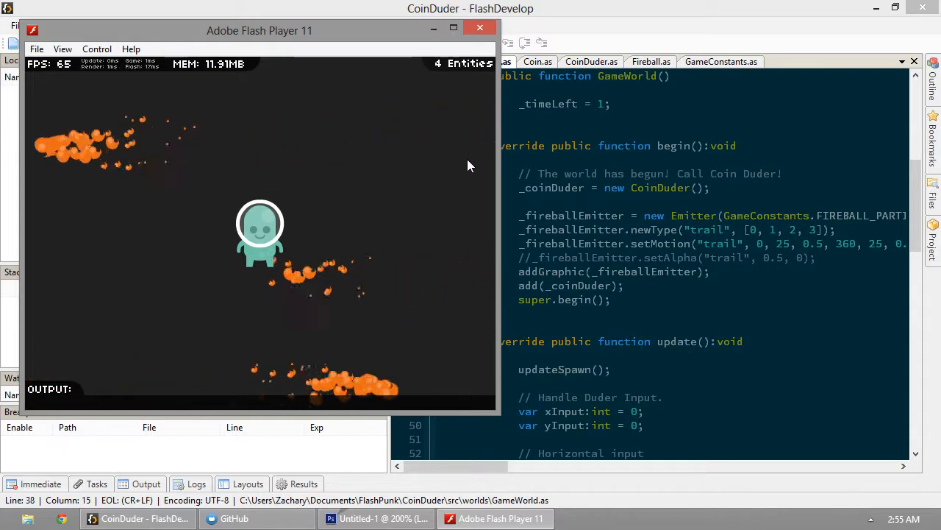
pyautogui.click(479, 28)
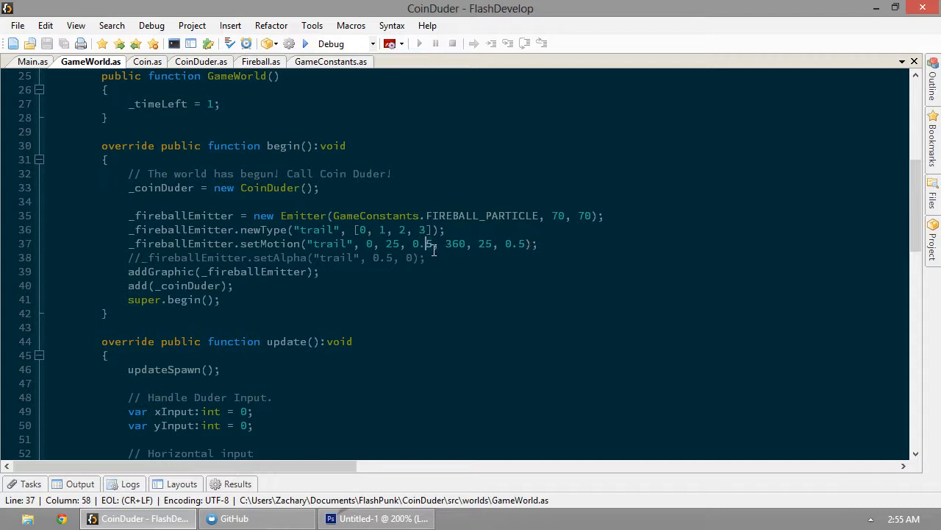
# - Set both the duration and the duration range in the trail's setMotion call to 0.25
pyautogui.write('2')
pyautogui.press('Right')
pyautogui.click(537, 245)
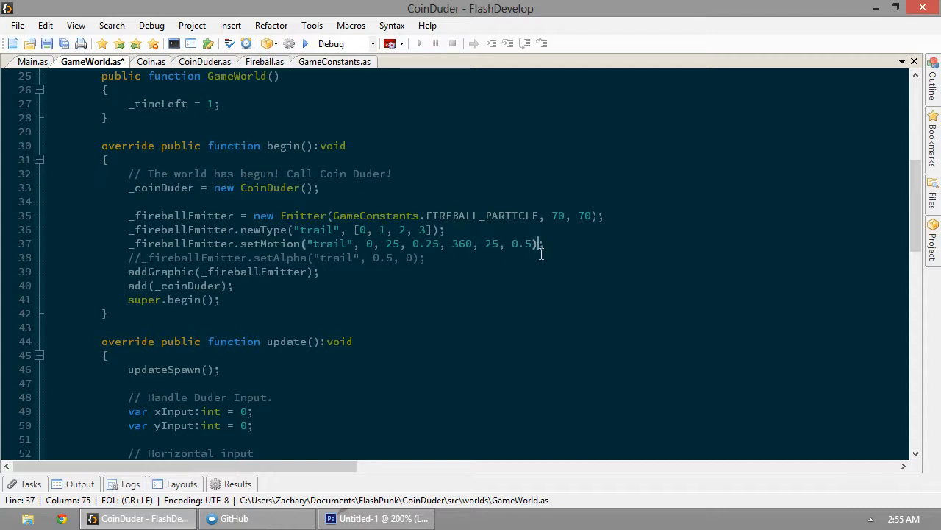
pyautogui.click(531, 244)
# - Uncomment the trail's setAlpha call, set its starting alpha to 1 and save GameWorld.as
pyautogui.click(137, 260)
pyautogui.press('BackSpace')
pyautogui.press('Delete')
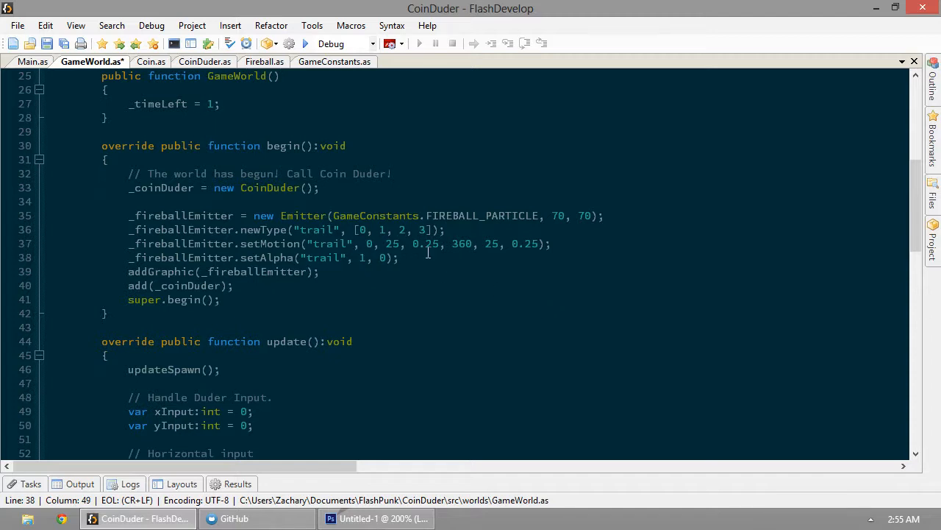
pyautogui.hotkey('ctrl', 's')
pyautogui.press('Return')
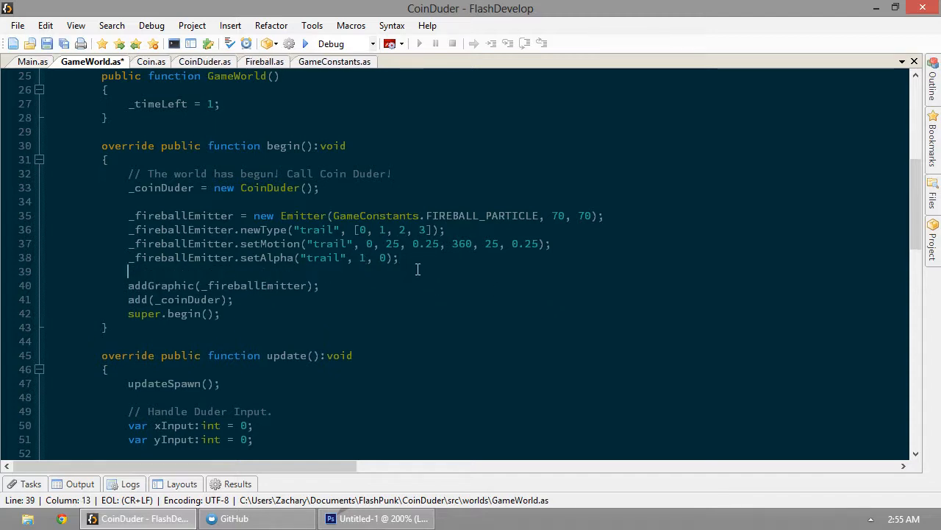
pyautogui.write('_fireballEmitter/')
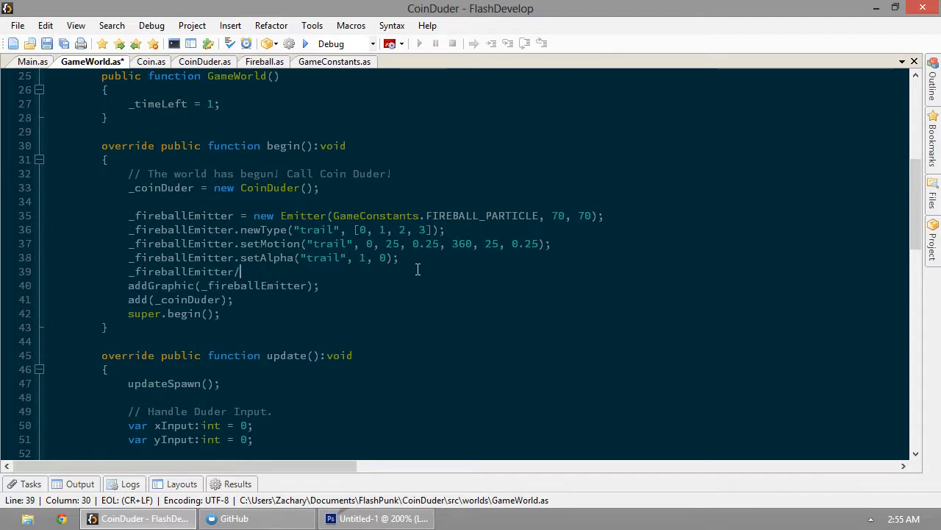
pyautogui.press('BackSpace')
pyautogui.write('.sm')
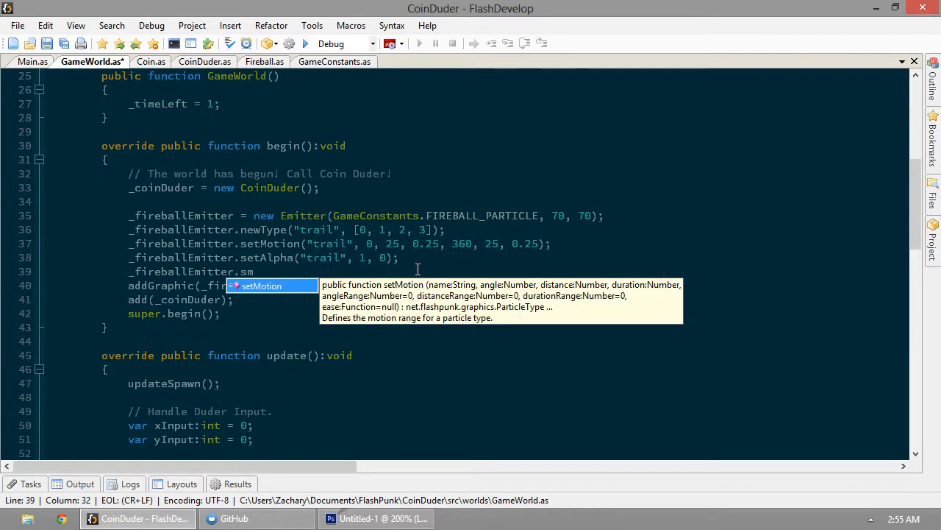
pyautogui.press('BackSpace')
pyautogui.write('m')
pyautogui.press('BackSpace')
pyautogui.press('BackSpace')
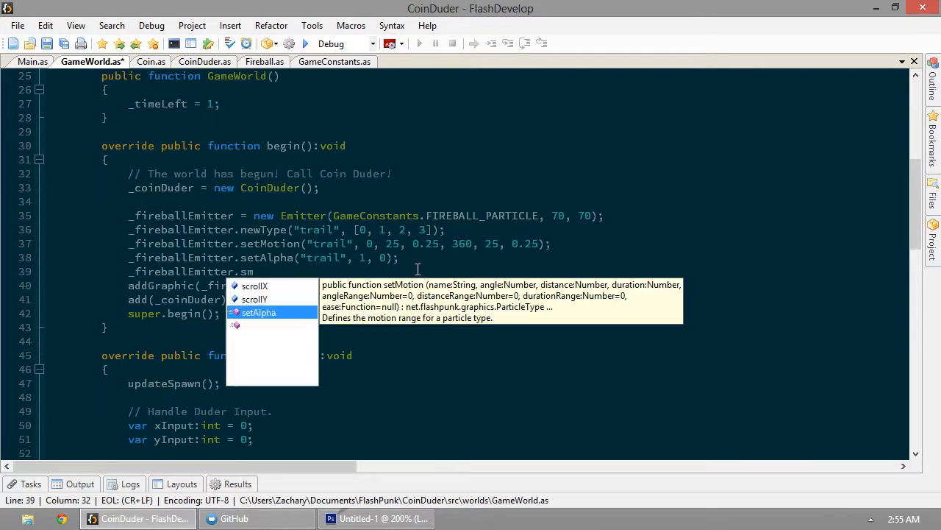
pyautogui.hotkey('ctrl', 'BackSpace')
pyautogui.hotkey('ctrl', 'BackSpace')
pyautogui.press('BackSpace')
pyautogui.press('BackSpace')
pyautogui.press('BackSpace')
pyautogui.press('BackSpace')
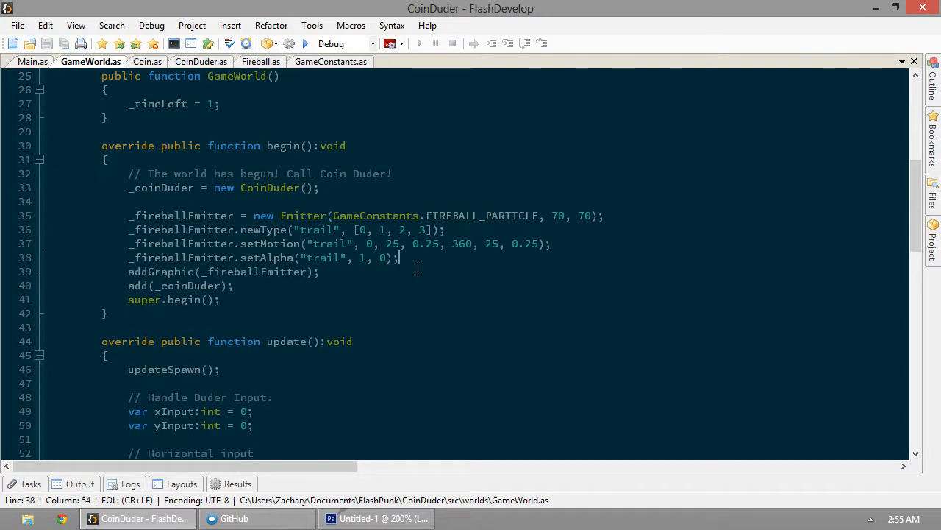
# - Test-run the game, close the player, and set the duration in the trail's setMotion call to 0.5
pyautogui.press('F5')
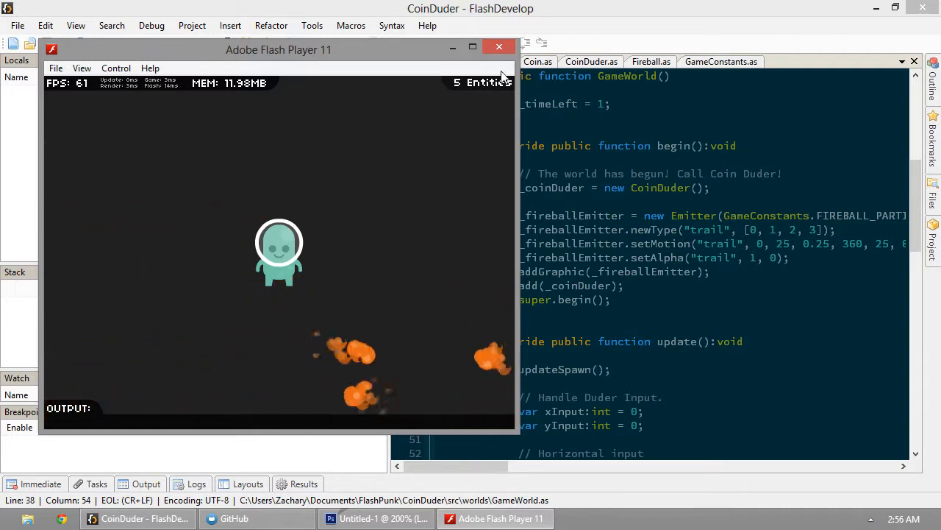
pyautogui.click(505, 47)
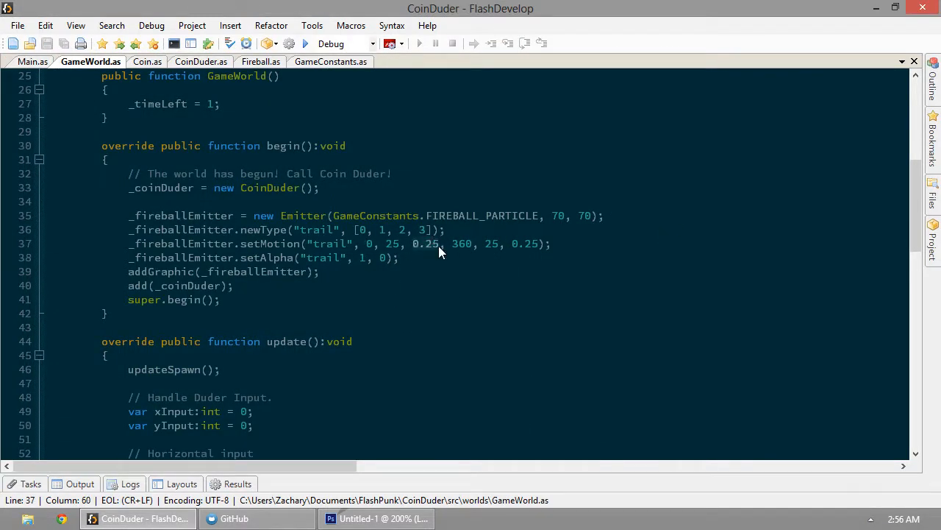
pyautogui.press('BackSpace')
pyautogui.press('BackSpace')
pyautogui.press('BackSpace')
pyautogui.press('BackSpace')
pyautogui.write('.')
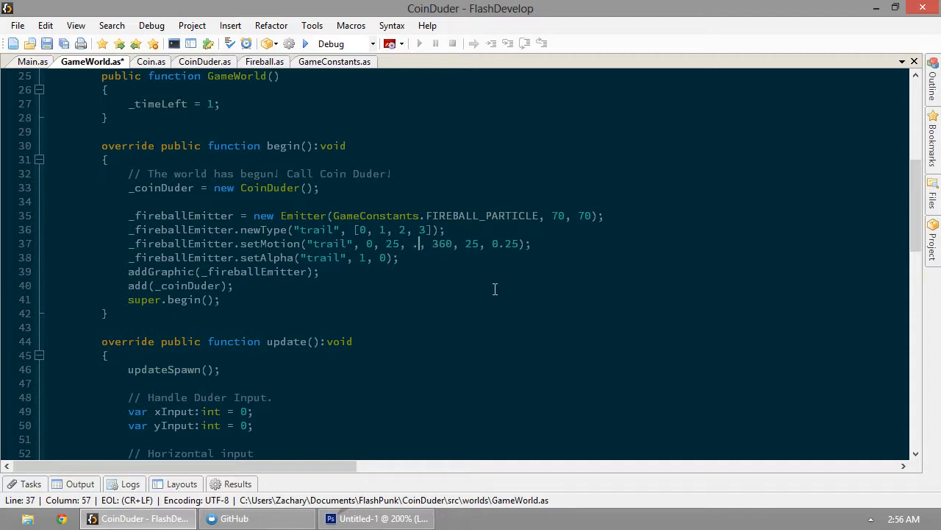
pyautogui.press('Left')
pyautogui.write('0')
pyautogui.press('Right')
pyautogui.write('5')
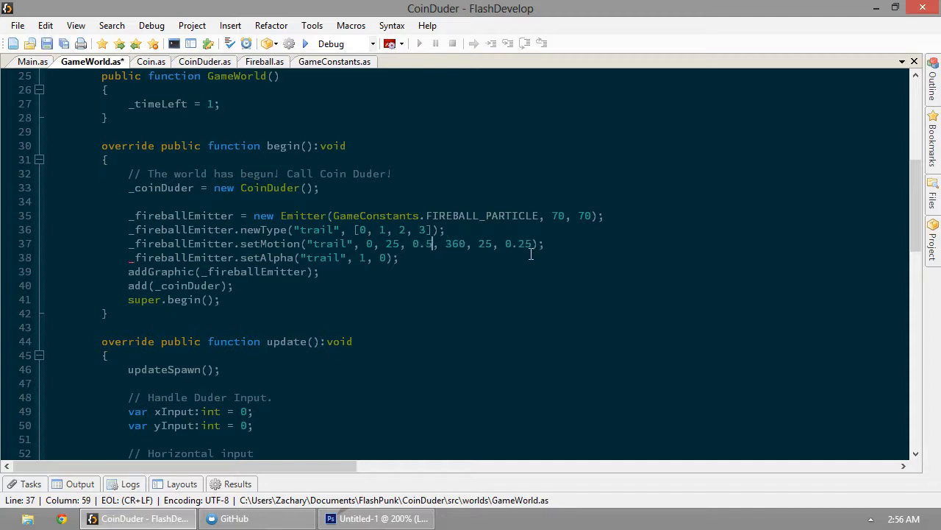
pyautogui.press('Left')
pyautogui.press('Left')
# - Set the trail motion's distance and distance range to 10 and its angle range to 0, and test-run the game
pyautogui.click(541, 277)
pyautogui.click(402, 251)
pyautogui.press('BackSpace')
pyautogui.press('BackSpace')
pyautogui.write('10')
pyautogui.doubleClick(459, 248)
pyautogui.write('0')
pyautogui.press('F5')
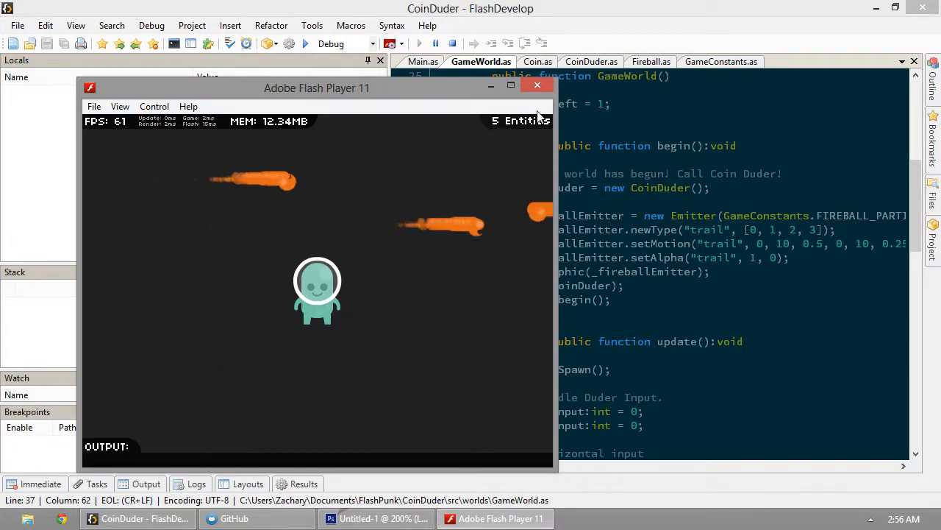
pyautogui.click(538, 86)
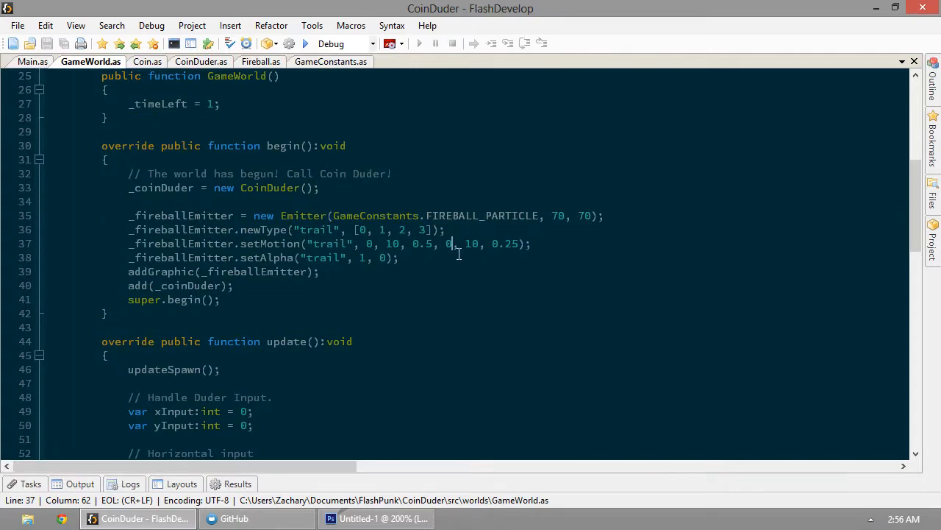
# - Set the trail motion's angle range to 360 and test-run the game, closing the player when done
pyautogui.press('Delete')
pyautogui.write('360')
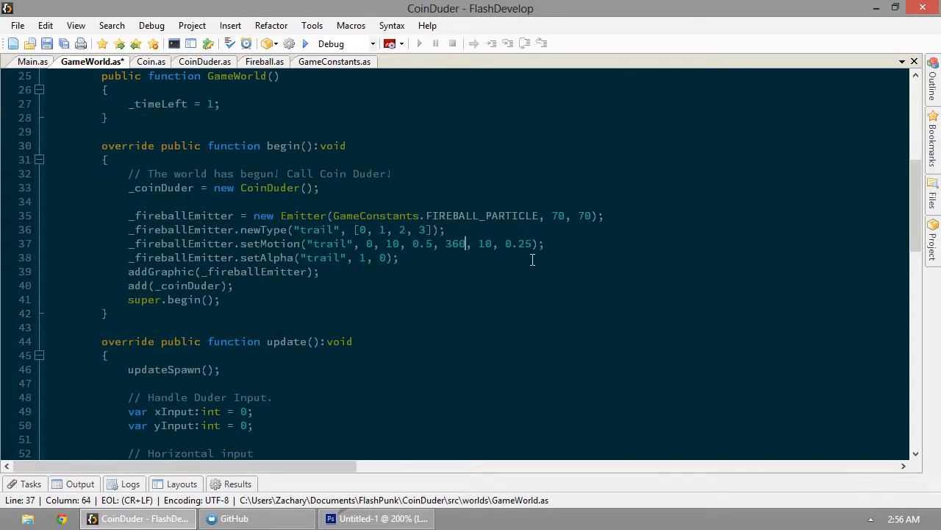
pyautogui.press('F5')
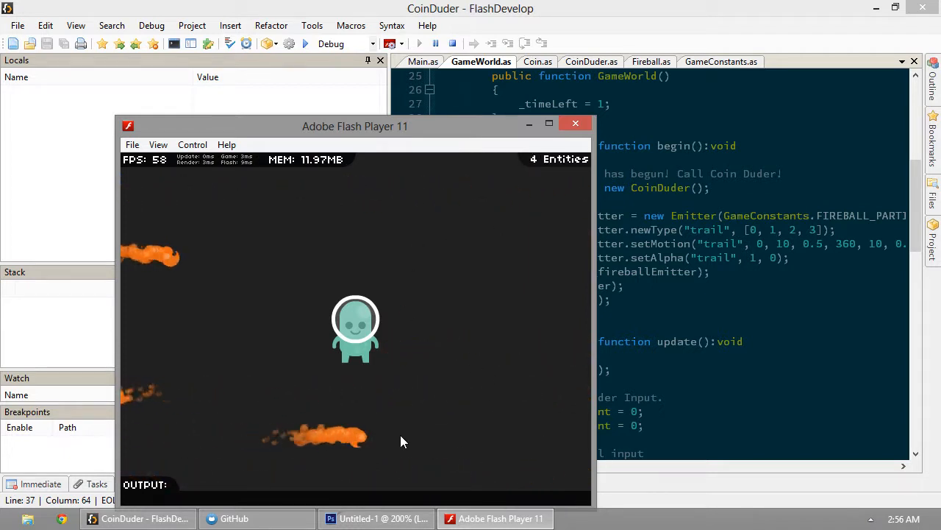
pyautogui.click(575, 126)
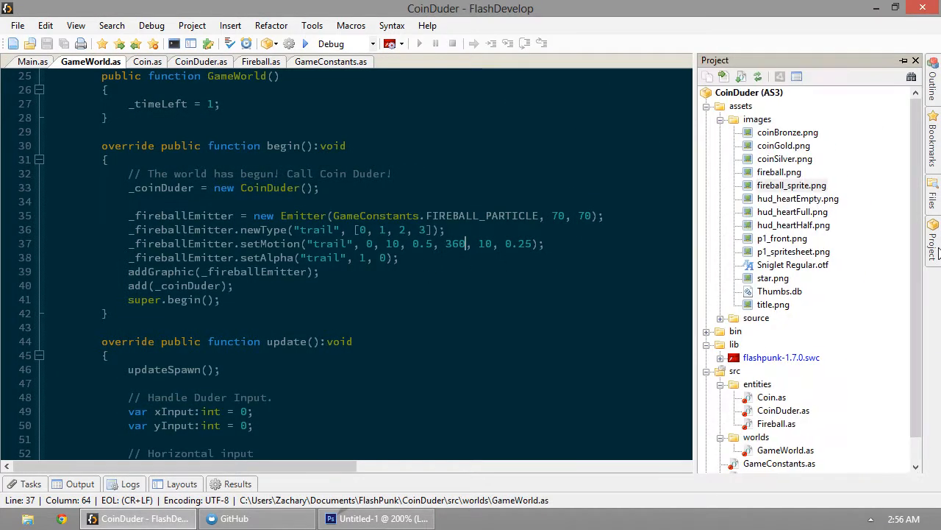
# - Switch to Photoshop and scale the first fireball frame on Layer 1 to about 90% width and 86% height
pyautogui.hotkey('alt', 'Tab')
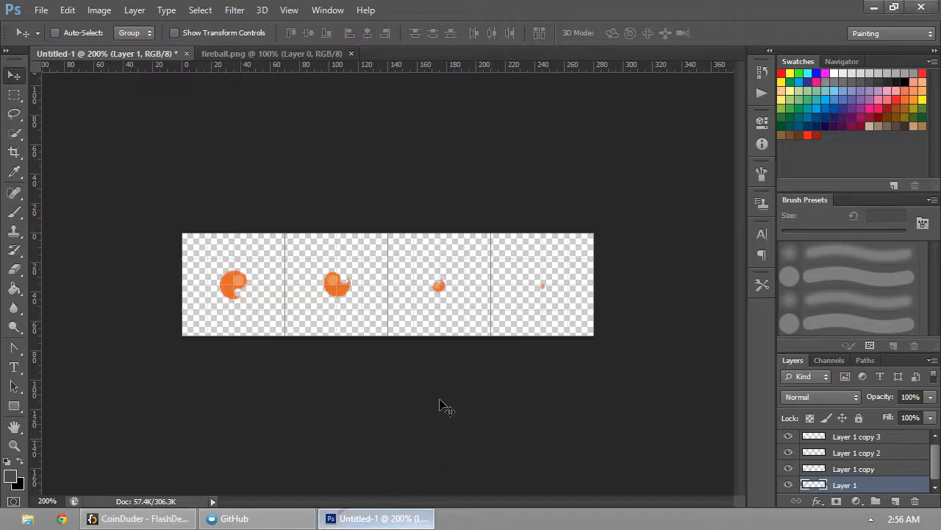
pyautogui.rightClick(235, 291)
pyautogui.click(255, 297)
pyautogui.hotkey('ctrl', 't')
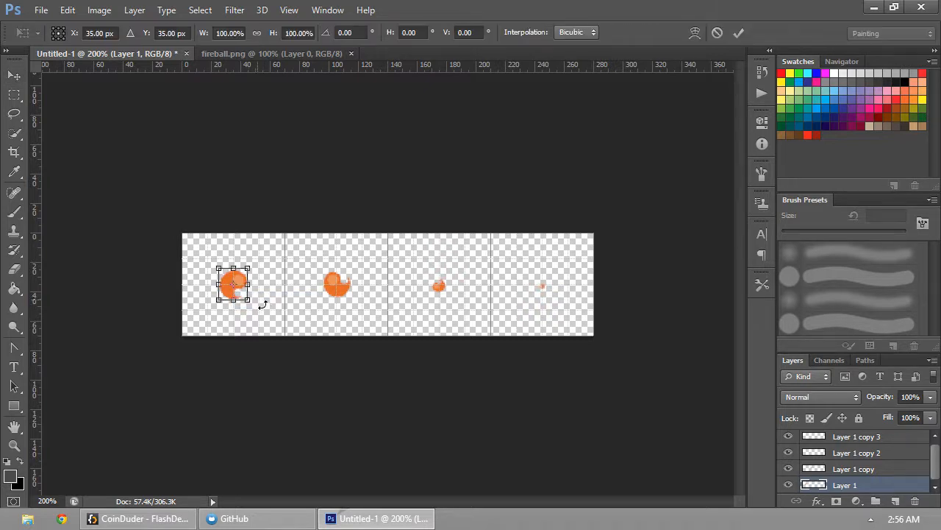
pyautogui.moveTo(252, 306); pyautogui.dragTo(247, 298)
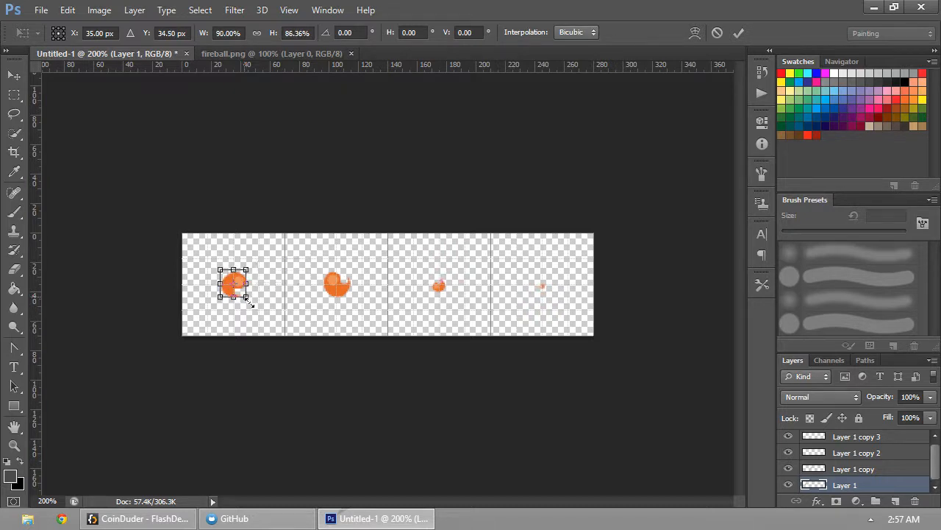
pyautogui.click(738, 33)
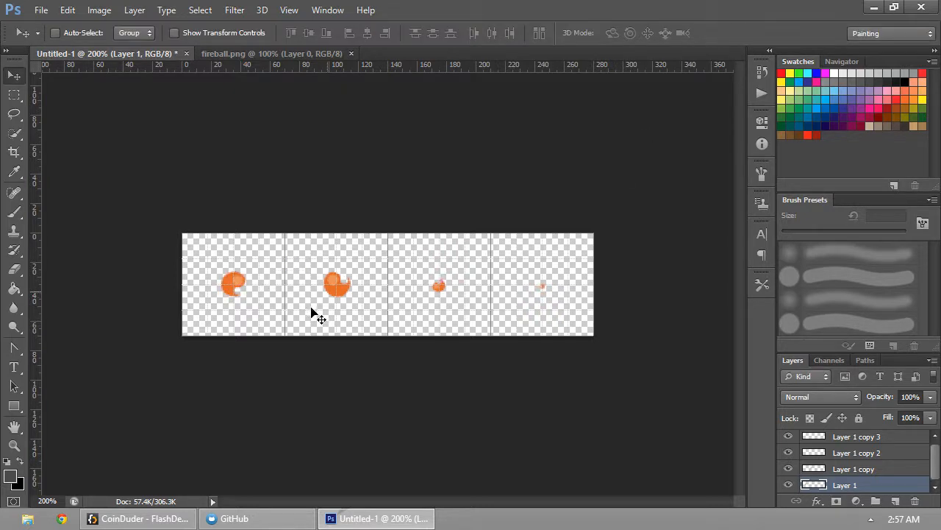
# - Scale the second fireball frame on Layer 1 copy to about 75% width and 74% height
pyautogui.rightClick(335, 291)
pyautogui.click(381, 297)
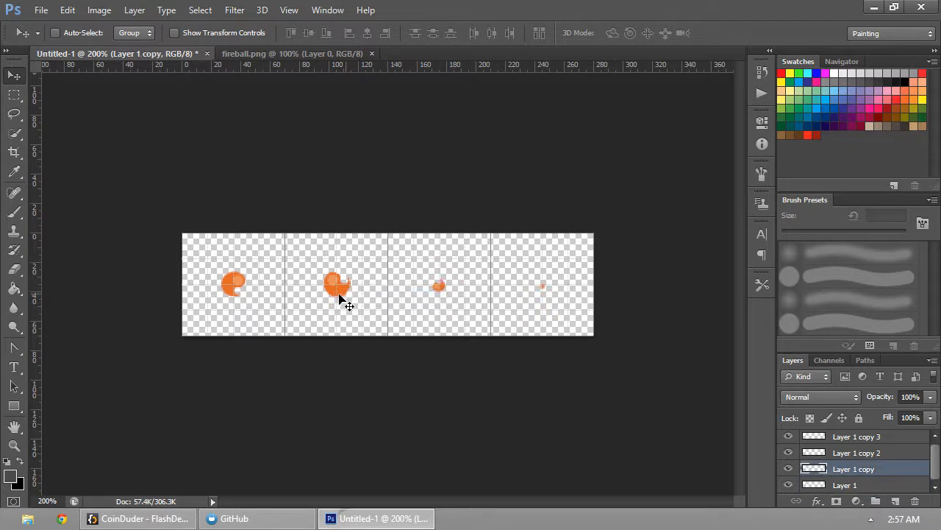
pyautogui.hotkey('ctrl', 't')
pyautogui.moveTo(354, 300); pyautogui.dragTo(354, 299)
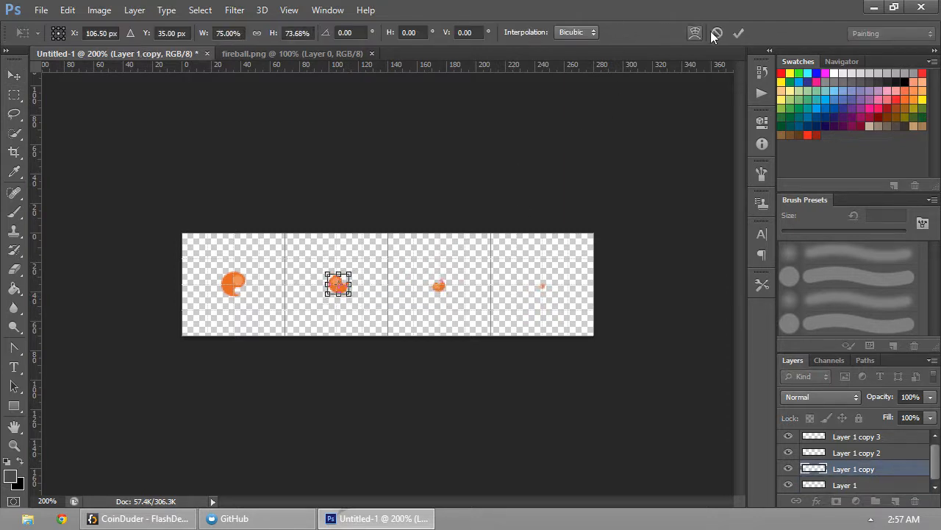
pyautogui.click(738, 32)
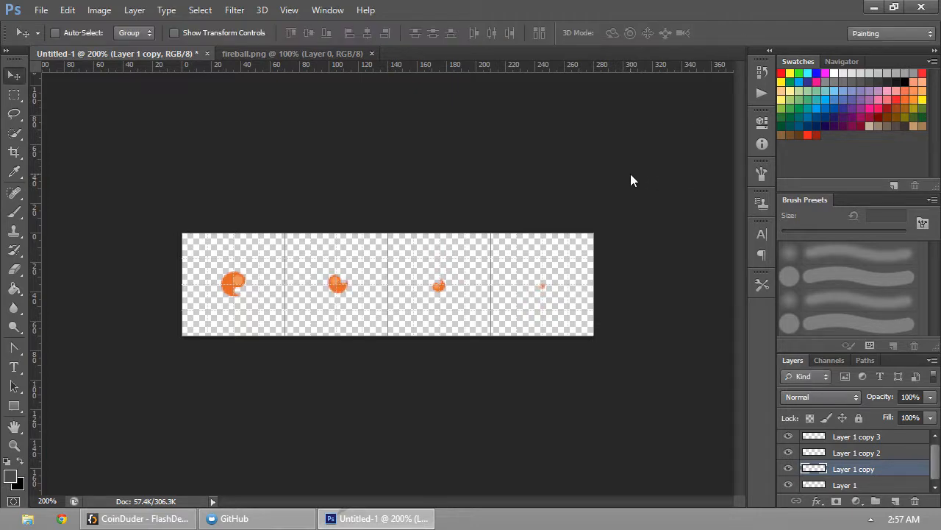
# - Export the sprite sheet for web, overwriting fireball_sprite.png in the images folder, and switch back to FlashDevelop
pyautogui.hotkey('ctrl', 'alt', 'shift', 's')
pyautogui.press('Return')
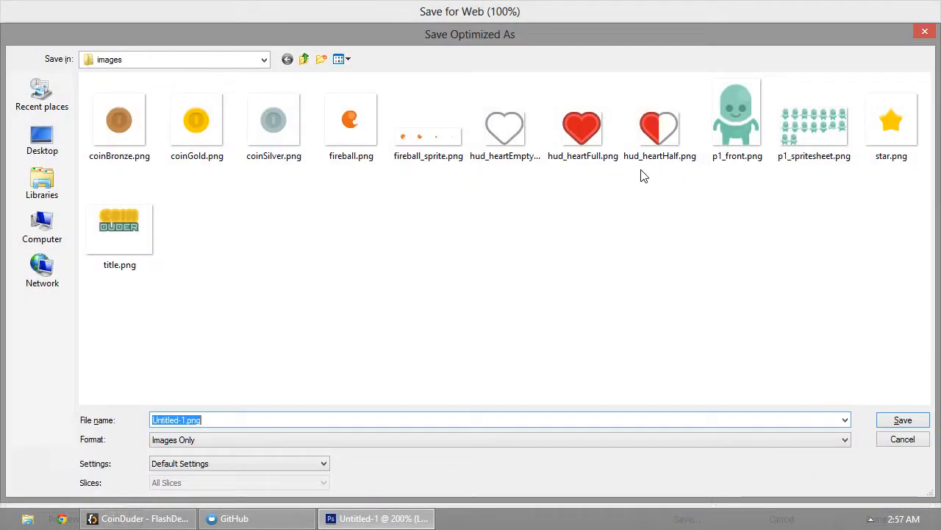
pyautogui.click(349, 121)
pyautogui.click(448, 161)
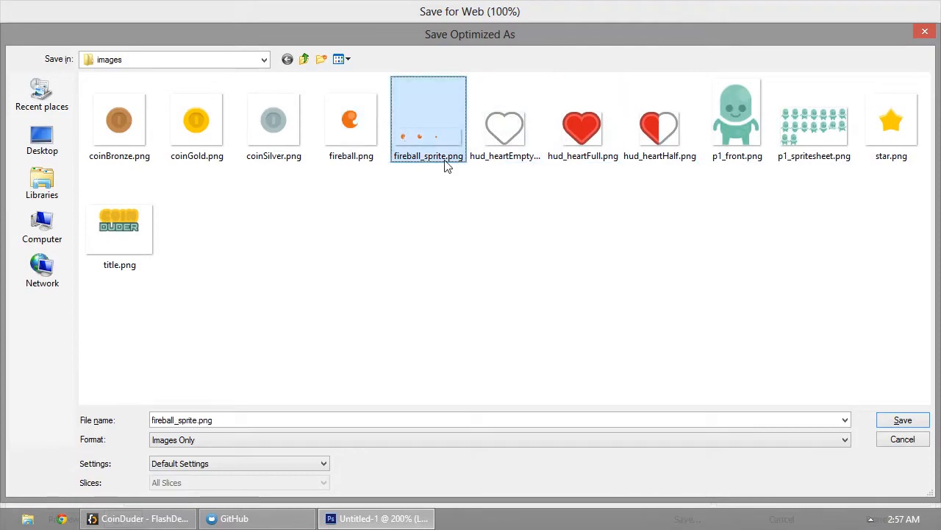
pyautogui.click(903, 421)
pyautogui.click(568, 294)
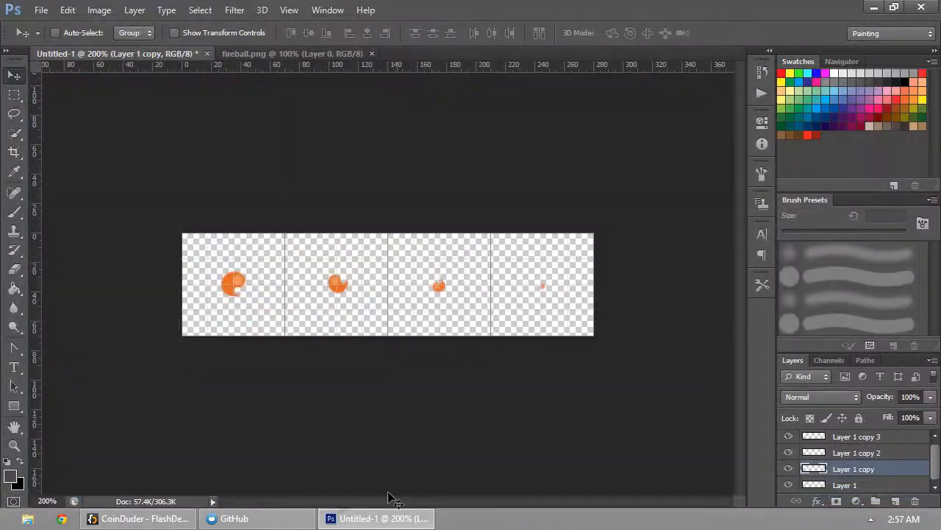
pyautogui.click(139, 518)
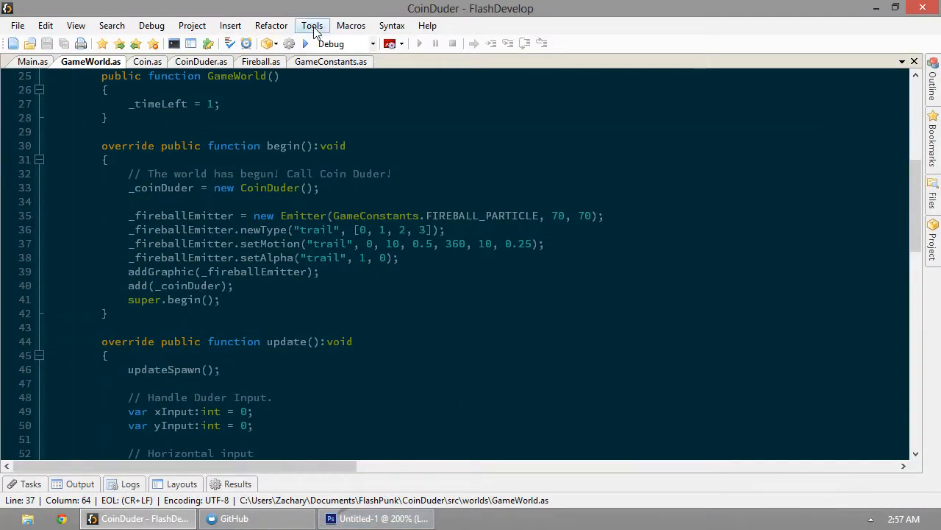
# - Set the trail's starting alpha to 0.5, test-running the game before and after the change and closing the player each time
pyautogui.click(306, 43)
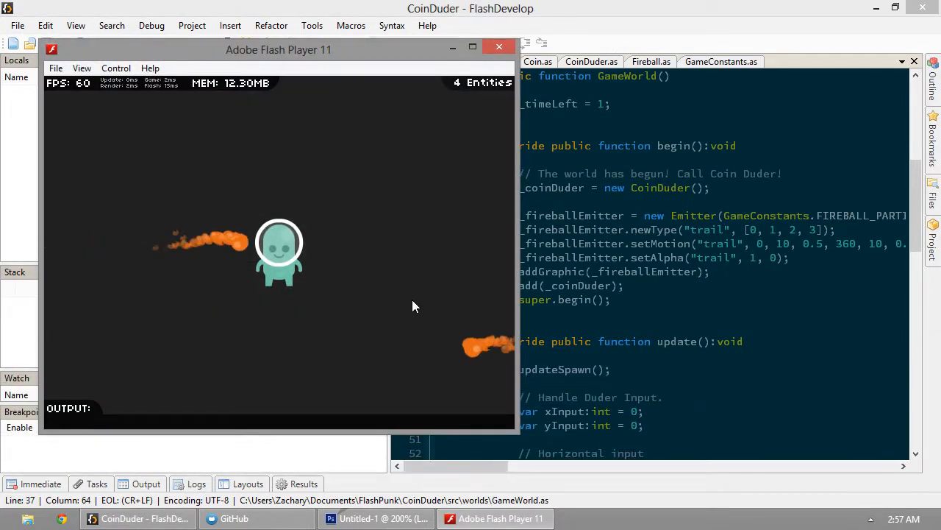
pyautogui.click(499, 47)
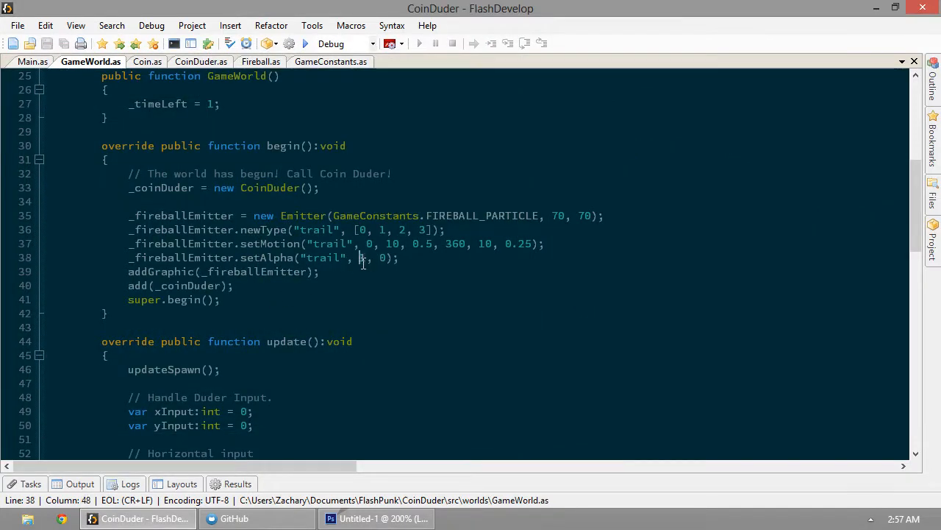
pyautogui.press('Delete')
pyautogui.write('0.5')
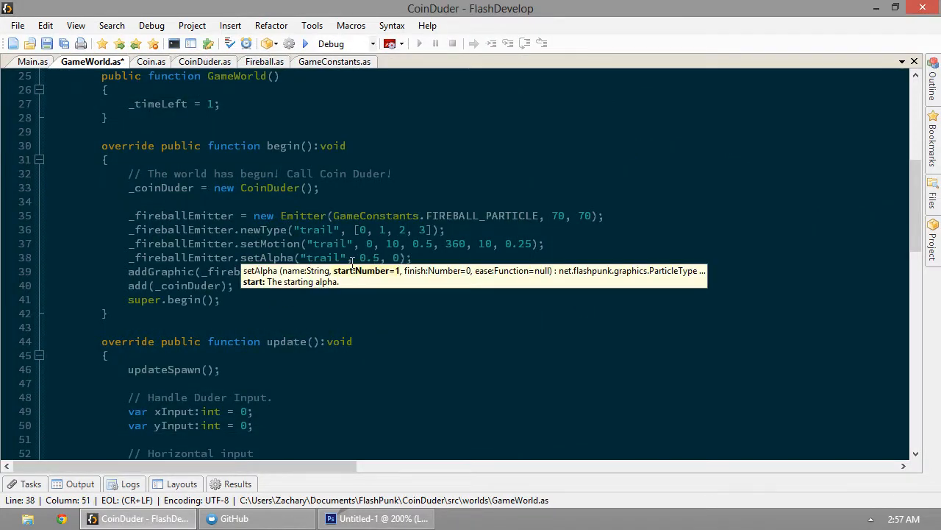
pyautogui.press('F5')
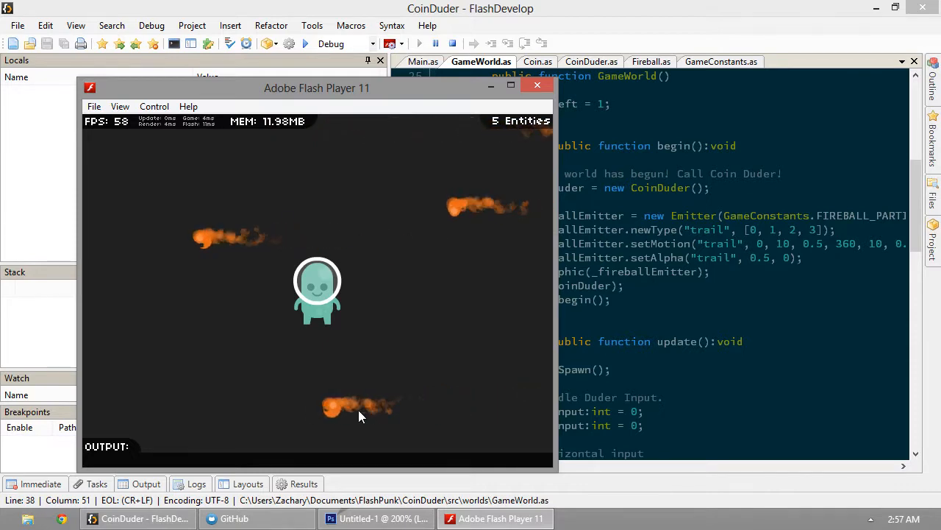
pyautogui.click(536, 86)
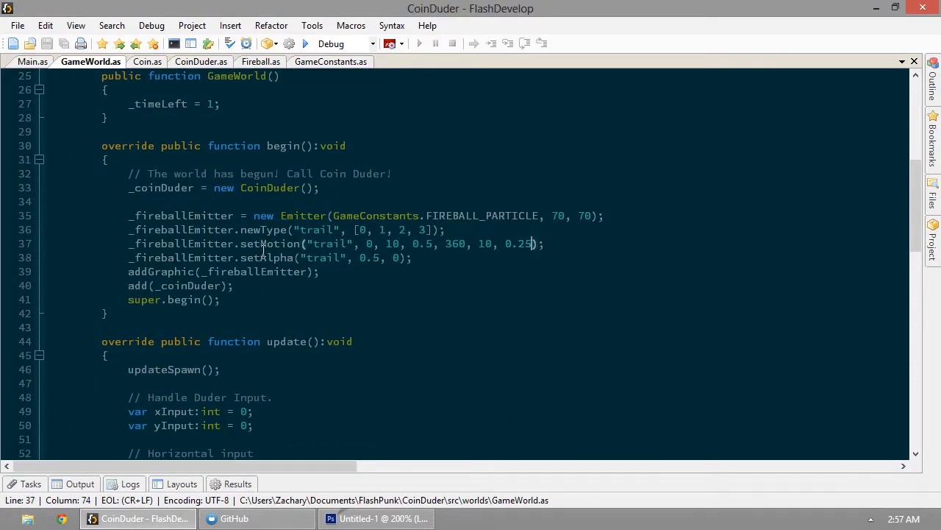
# - Begin an ease argument in the trail's setMotion call and import net.flashpunk.utils.Ease through a temporary variable declaration of that type
pyautogui.write(',')
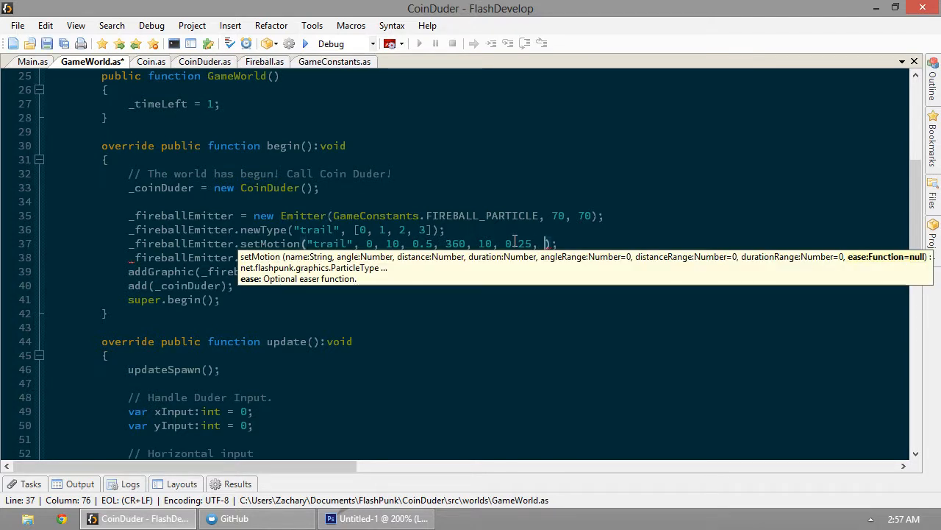
pyautogui.moveTo(936, 234)
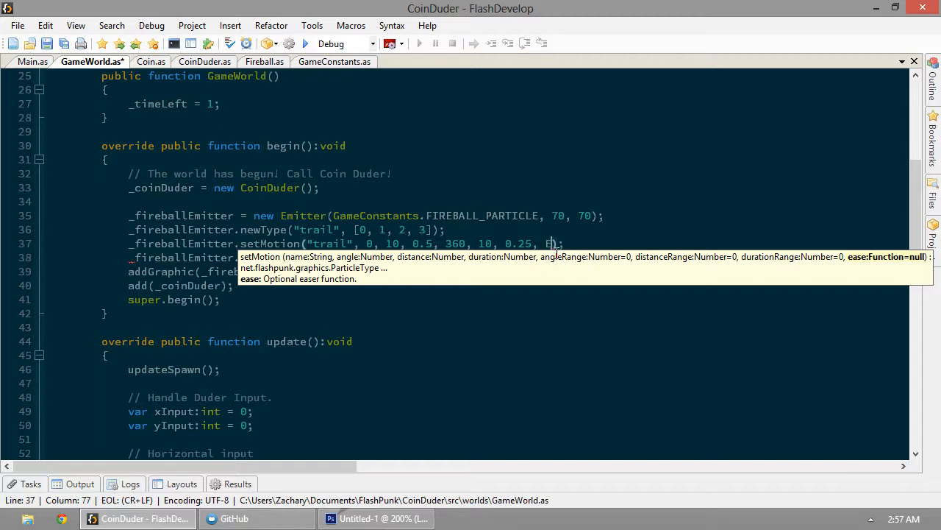
pyautogui.write('as')
pyautogui.press('BackSpace')
pyautogui.press('BackSpace')
pyautogui.press('BackSpace')
pyautogui.press('BackSpace')
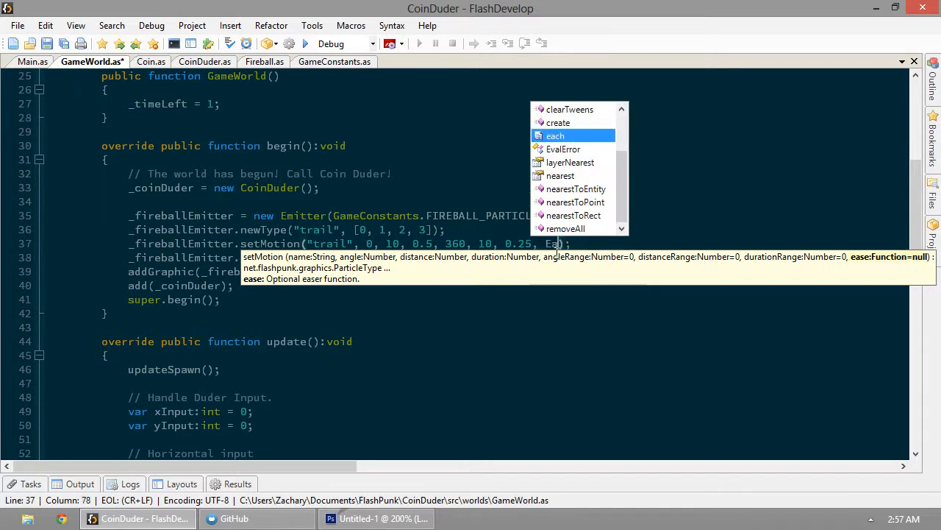
pyautogui.write('var :')
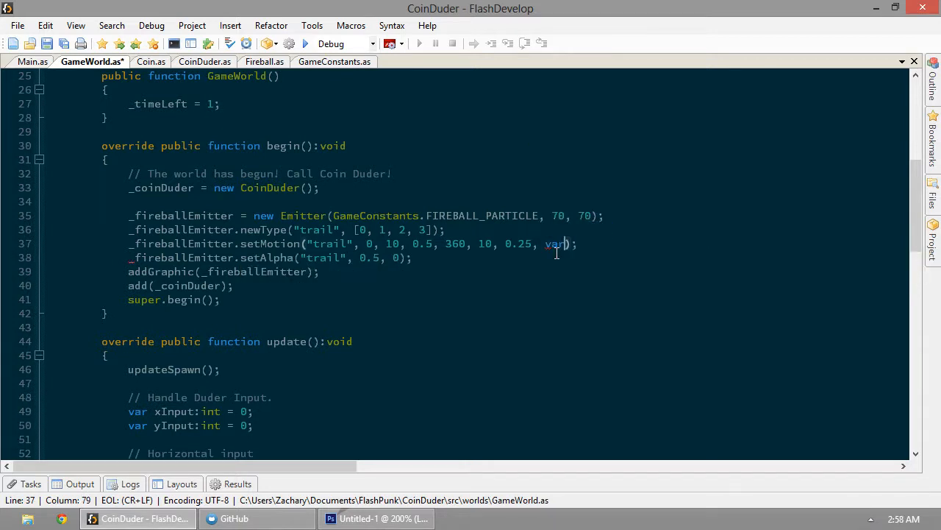
pyautogui.write(' a:Ea')
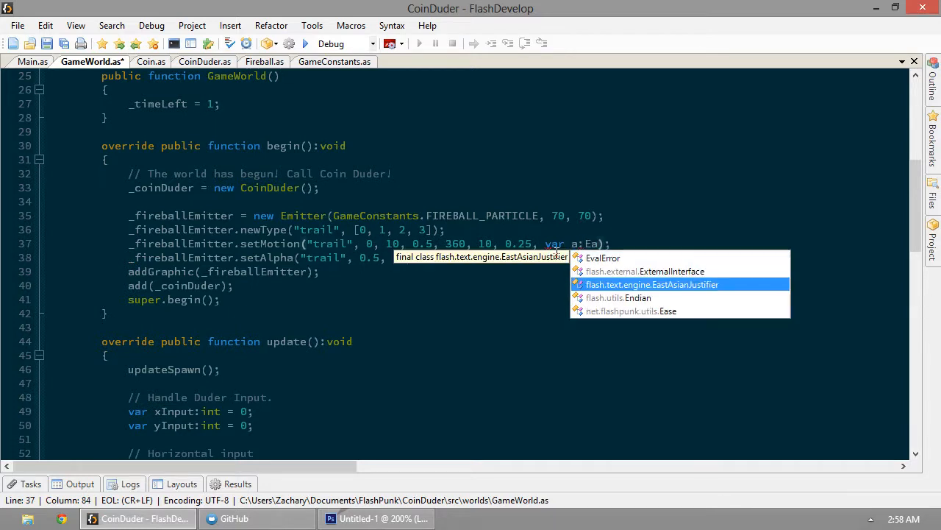
pyautogui.press('Down')
pyautogui.press('Down')
pyautogui.press('Return')
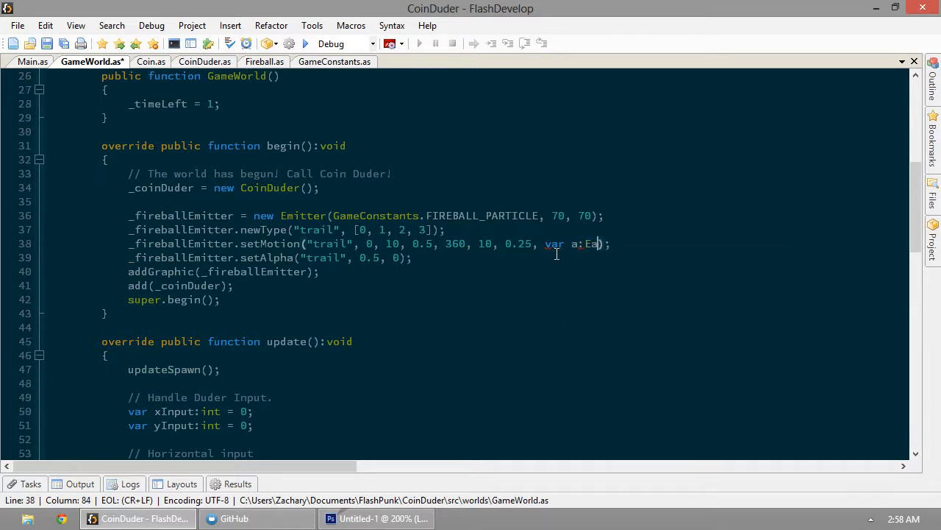
# - Replace the temporary declaration with Ease.cubeOut as the trail motion's easing, save GameWorld.as and test-run the game
pyautogui.write('Ease.')
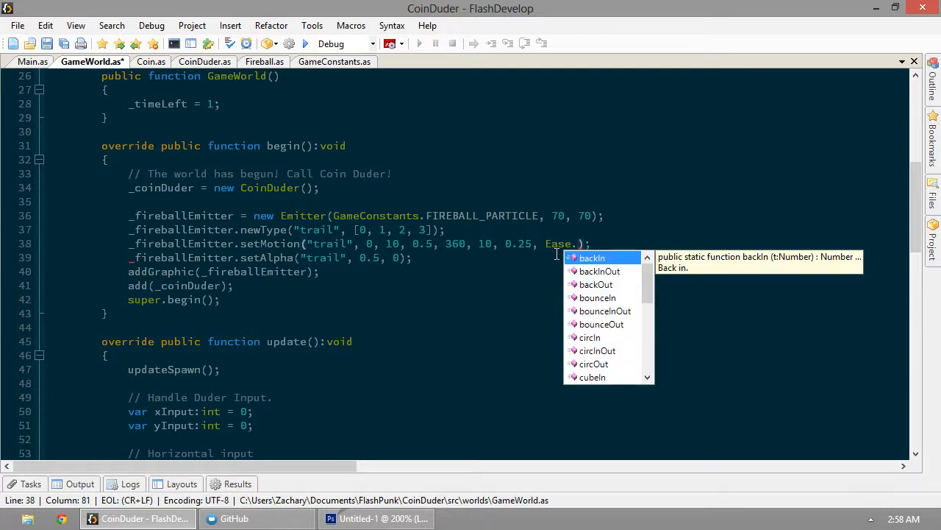
pyautogui.press('Down')
pyautogui.press('Down')
pyautogui.press('Down')
pyautogui.press('Down')
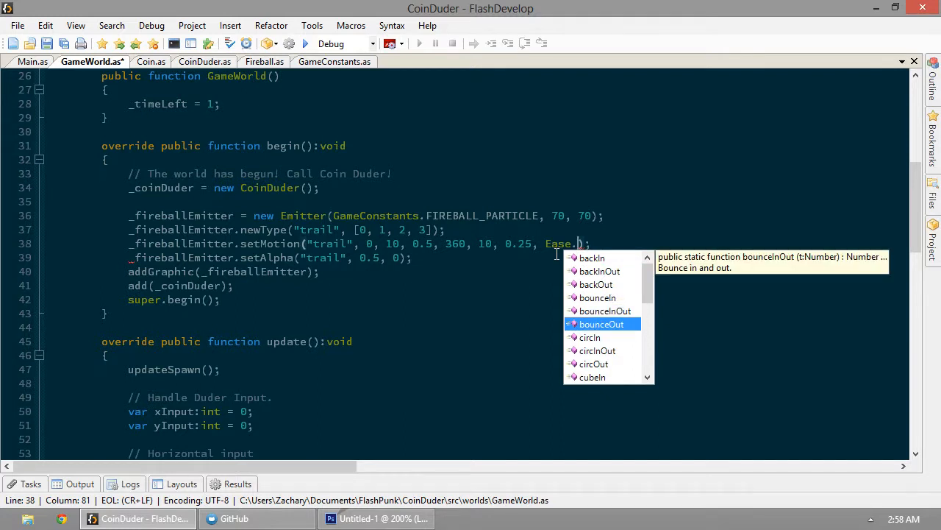
pyautogui.press('Down')
pyautogui.press('Down')
pyautogui.press('Down')
pyautogui.press('Down')
pyautogui.press('Down')
pyautogui.press('Down')
pyautogui.press('Down')
pyautogui.press('Down')
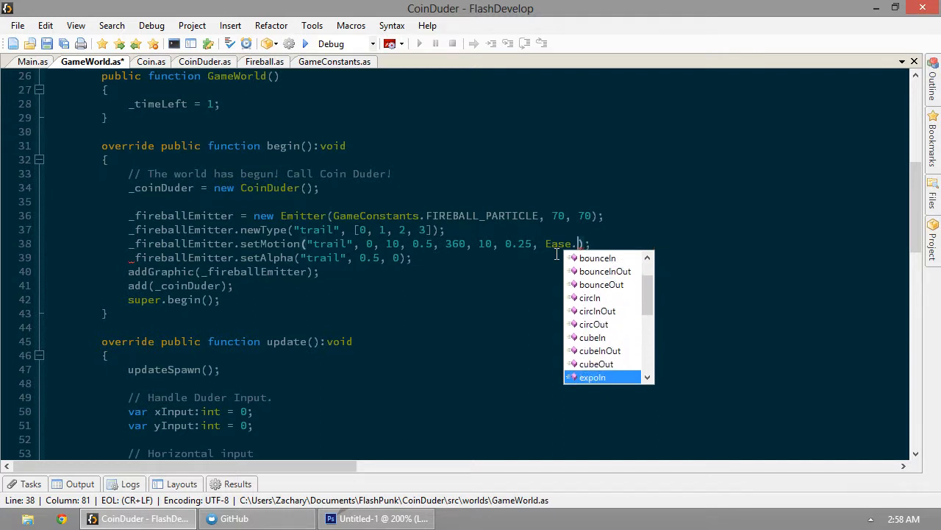
pyautogui.press('Up')
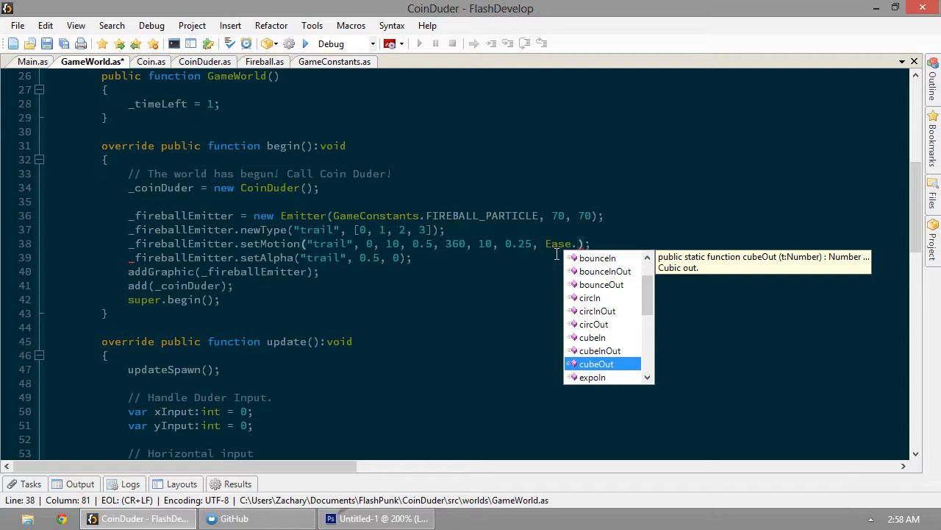
pyautogui.press('Return')
pyautogui.hotkey('ctrl', 's')
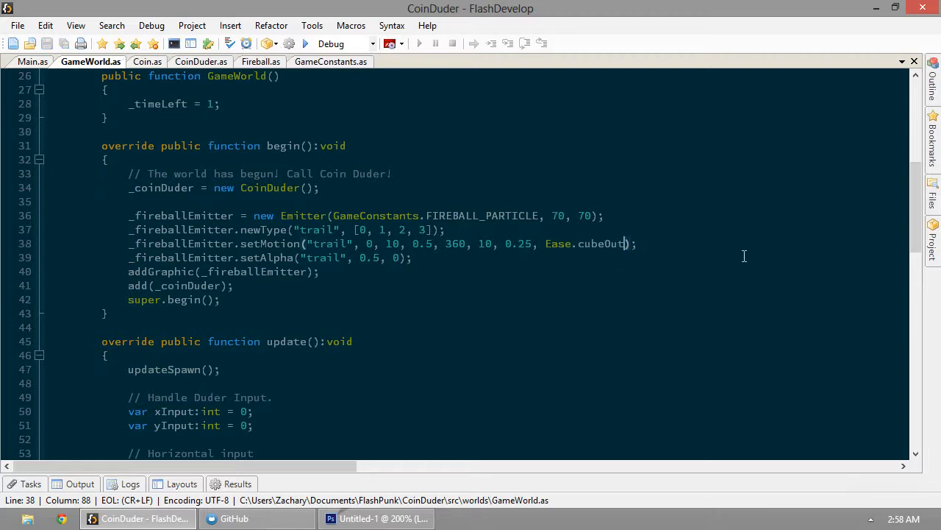
pyautogui.press('F5')
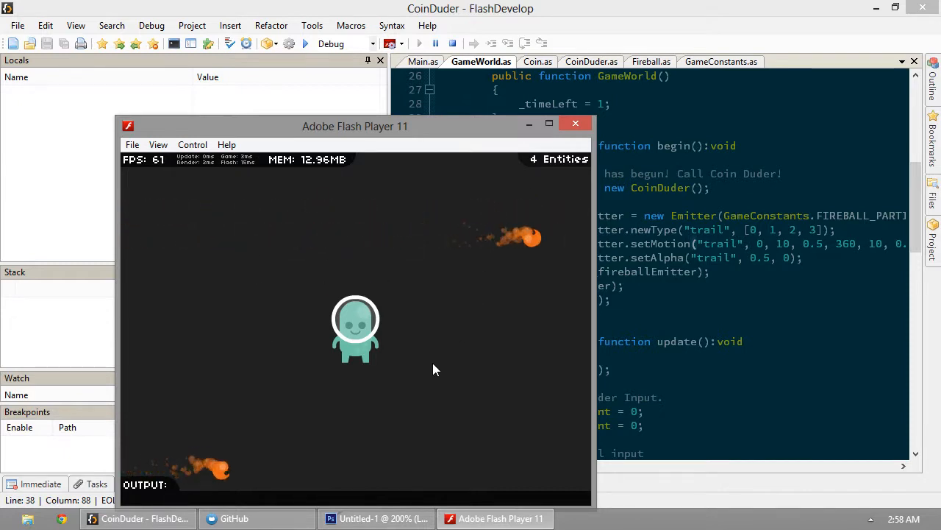
pyautogui.click(577, 125)
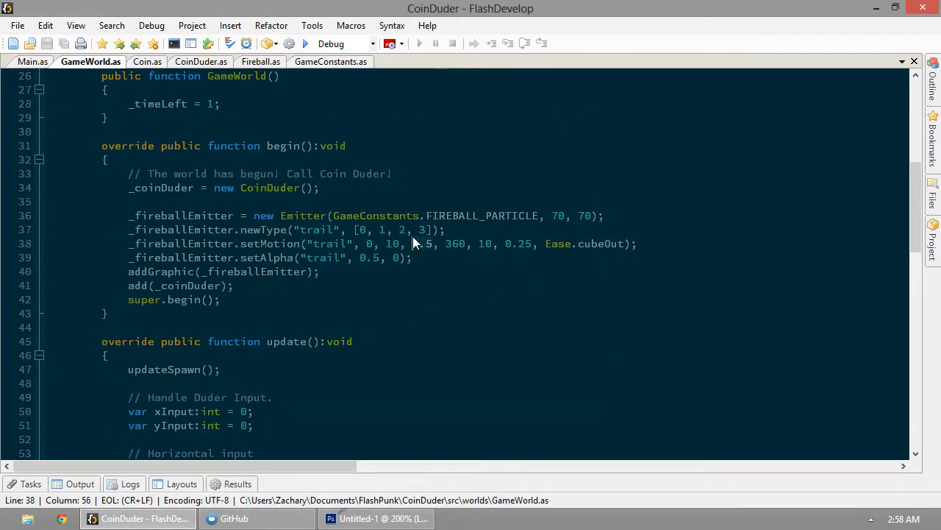
# - Set both the duration and the duration range of the trail's motion to 1
pyautogui.press('Delete')
pyautogui.press('Delete')
pyautogui.press('Delete')
pyautogui.write('1')
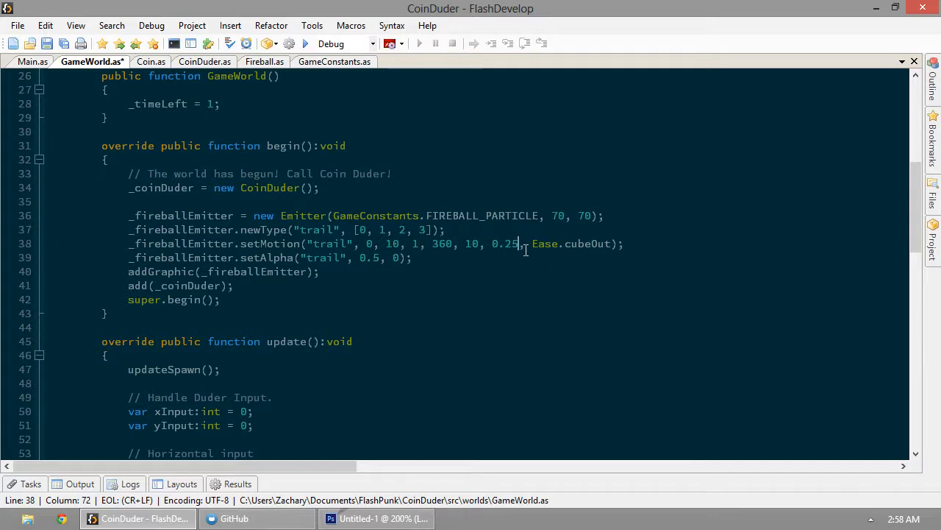
pyautogui.press('Delete')
pyautogui.press('Delete')
pyautogui.press('Delete')
pyautogui.press('Delete')
pyautogui.write('1')
# - Test-run the game, toggling the debug console on and off and moving the character around the fireballs, and close the player
pyautogui.press('F5')
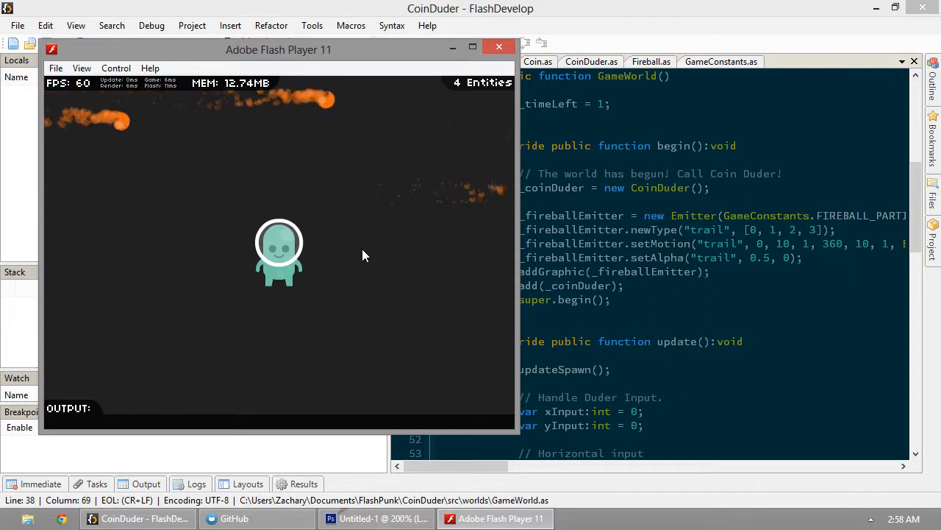
pyautogui.press('`')
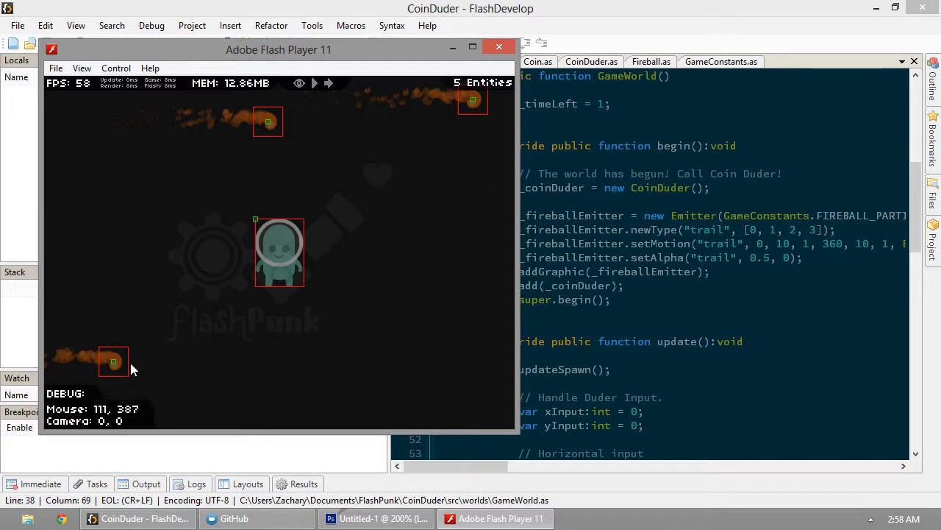
pyautogui.press('`')
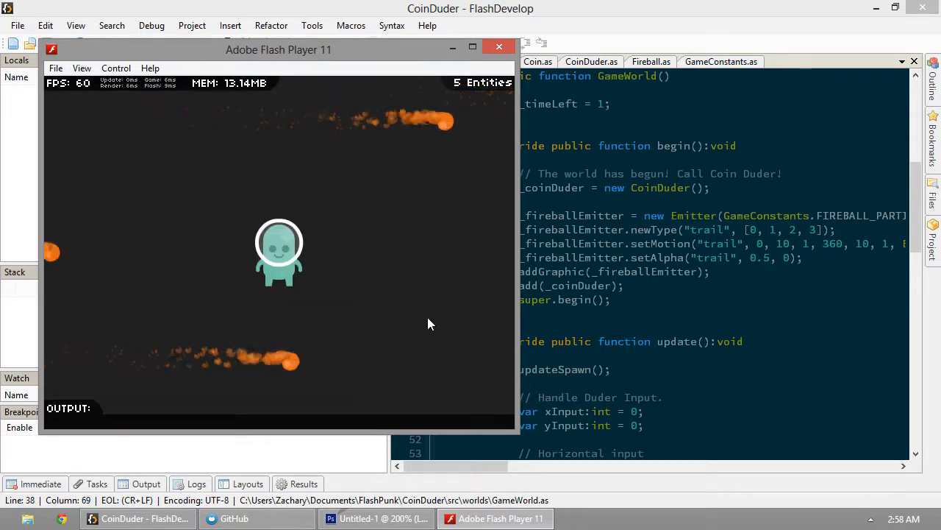
pyautogui.press('Up')
pyautogui.press('Down')
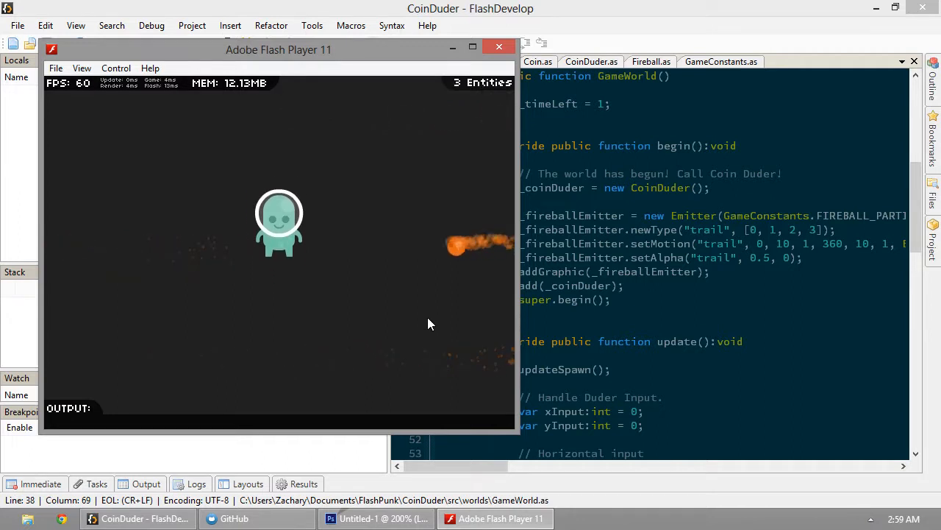
pyautogui.press('Left')
pyautogui.press('Up')
pyautogui.press('Right')
pyautogui.press('Up')
pyautogui.press('Right')
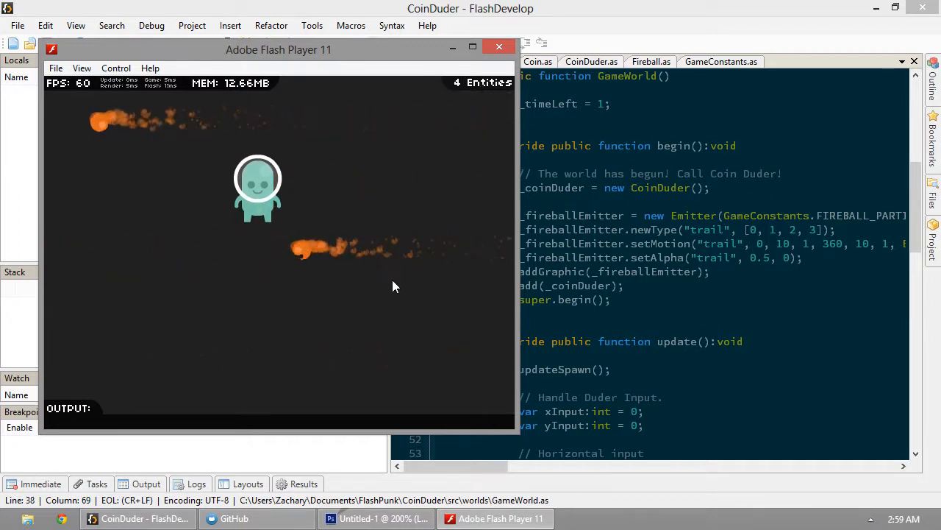
pyautogui.press('Up')
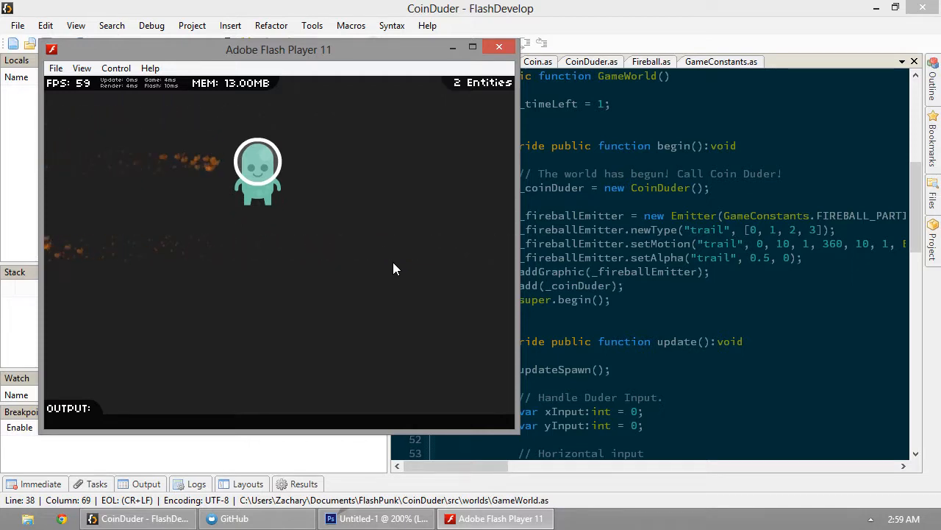
pyautogui.click(506, 48)
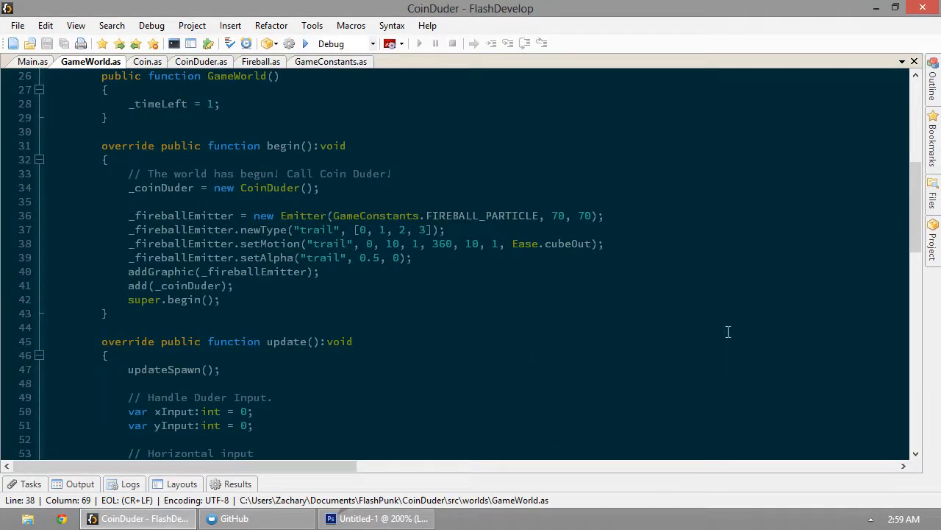
# - Open the Coin.as source file
pyautogui.click(148, 62)
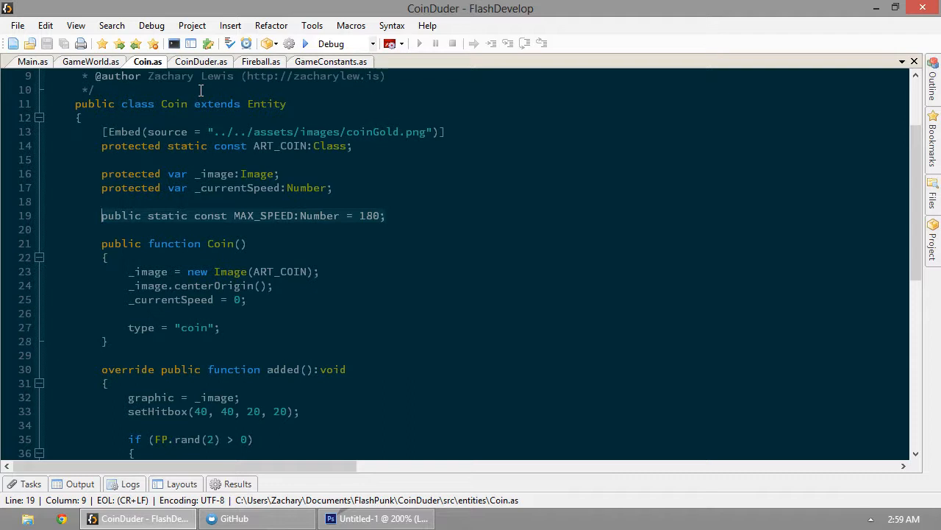